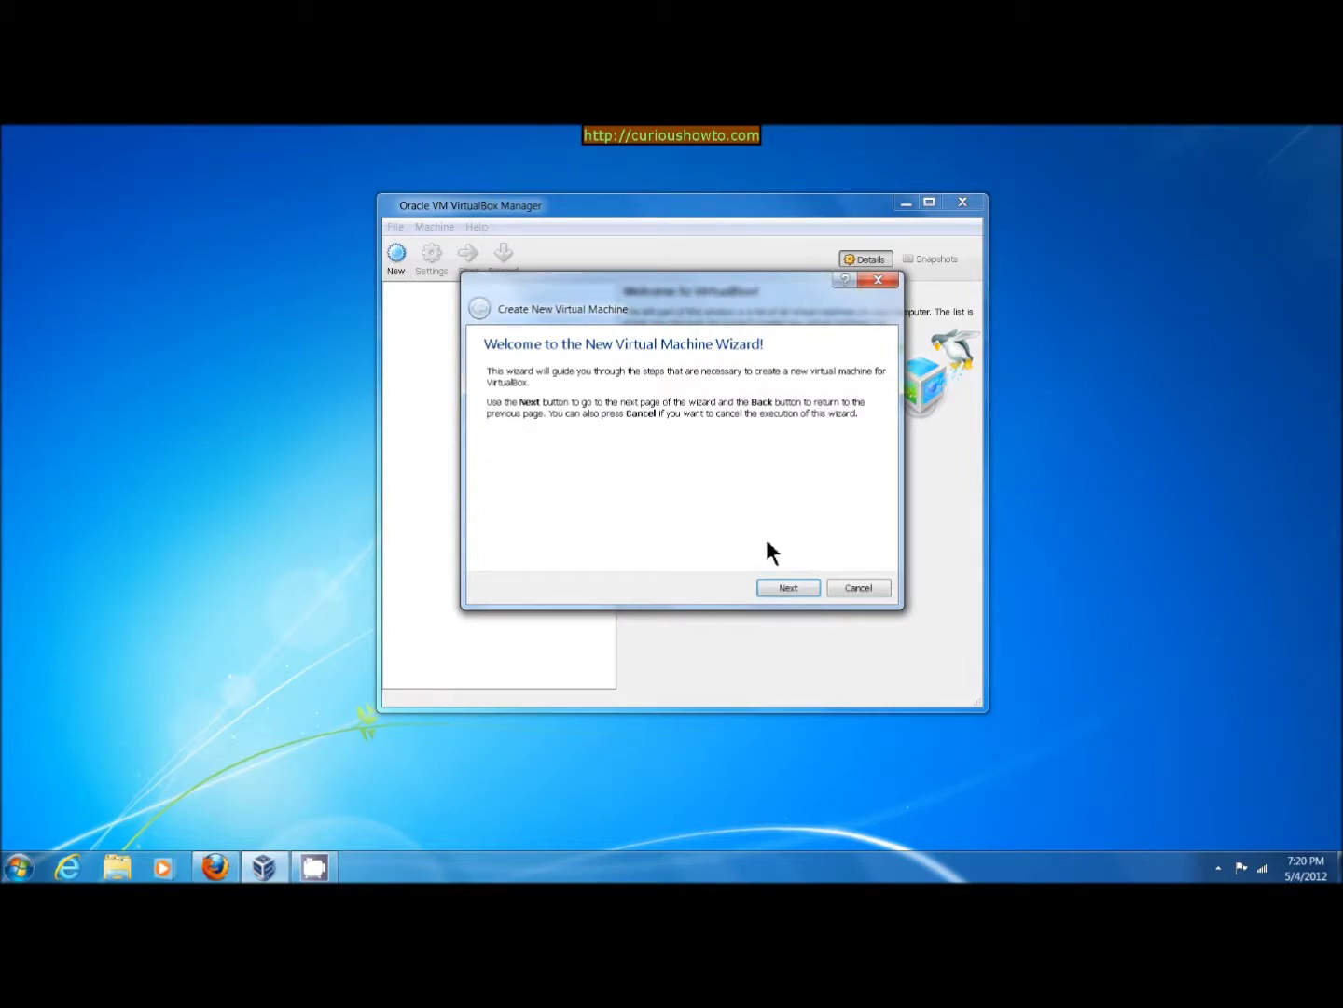
Start a new virtual machine and name it 'Windows 8 Consumer Reviews'
click(786, 588)
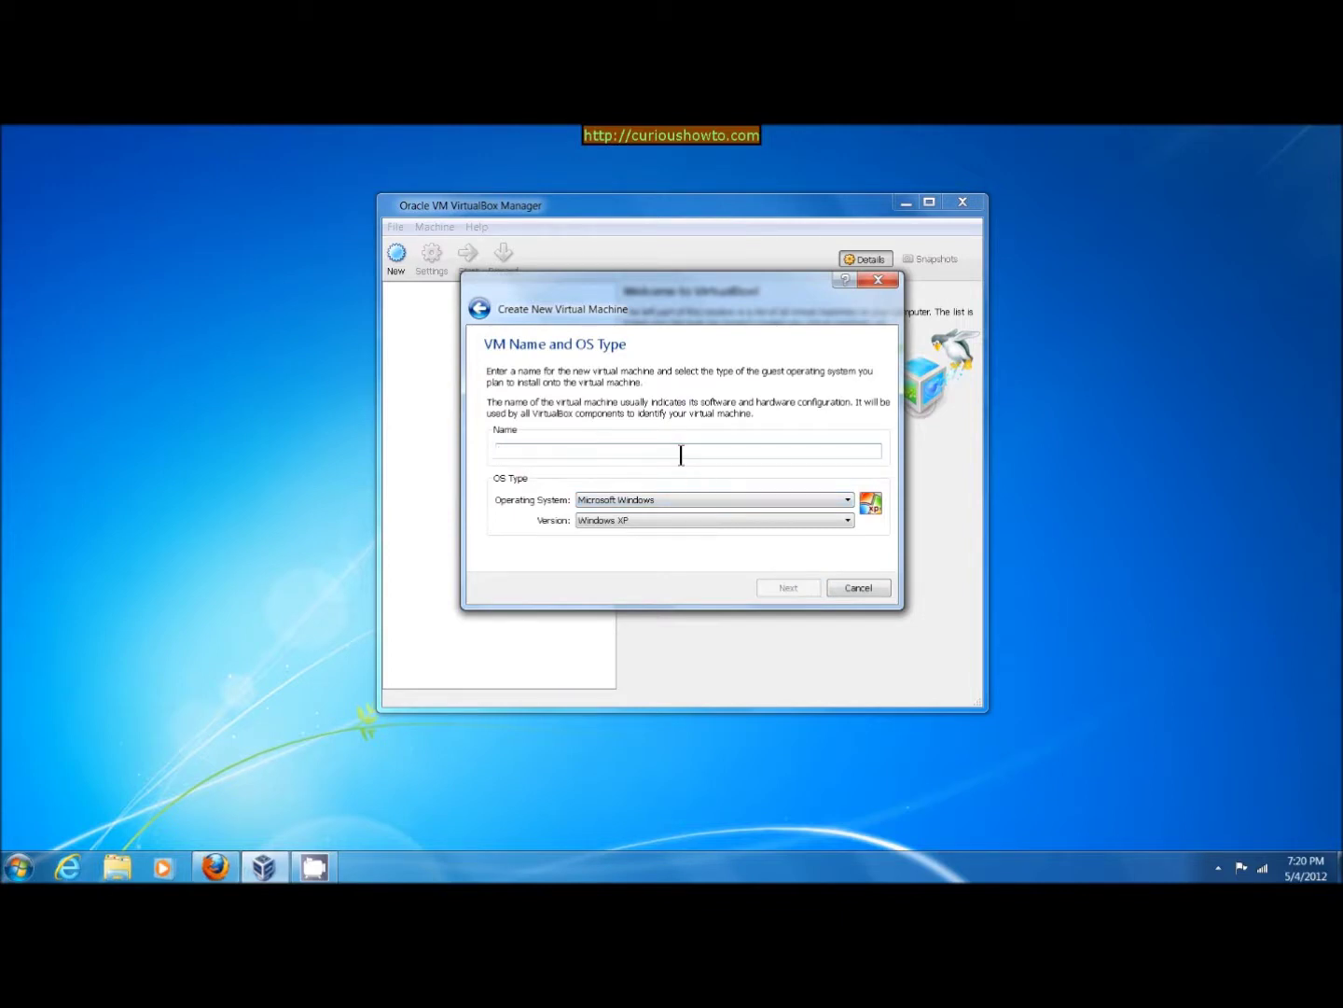
text(Windo)
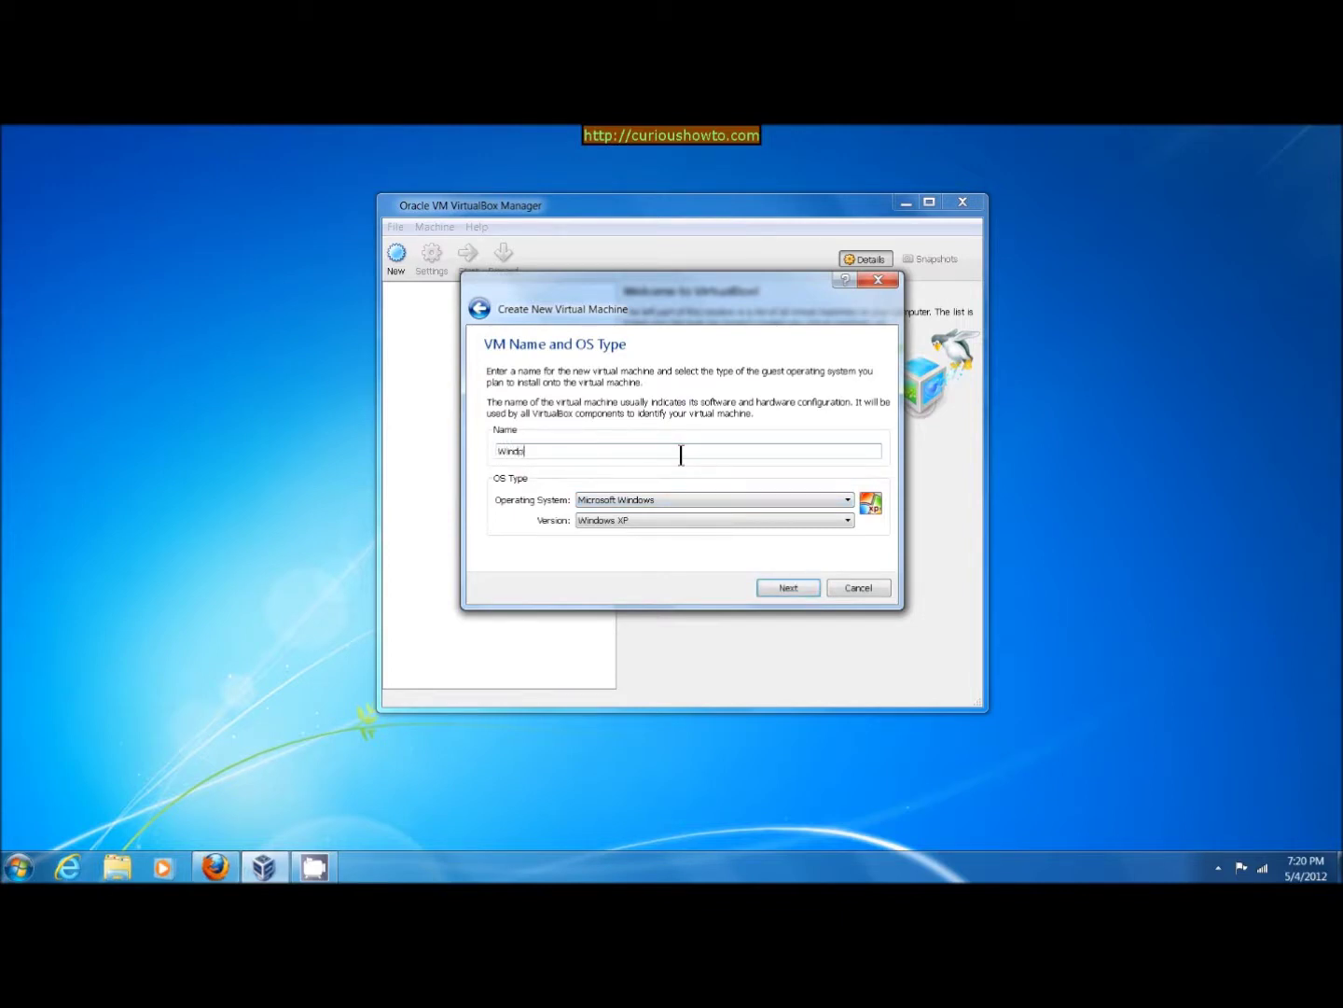
text(ws )
text(7 )
text(Consum)
text(er)
key(BackSpace)
key(BackSpace)
key(BackSpace)
key(BackSpace)
key(BackSpace)
key(BackSpace)
key(BackSpace)
key(BackSpace)
key(BackSpace)
key(BackSpace)
key(BackSpace)
text(8 Consumer Reviews)
Set the operating system version to Windows 8 (64 bit)
click(782, 586)
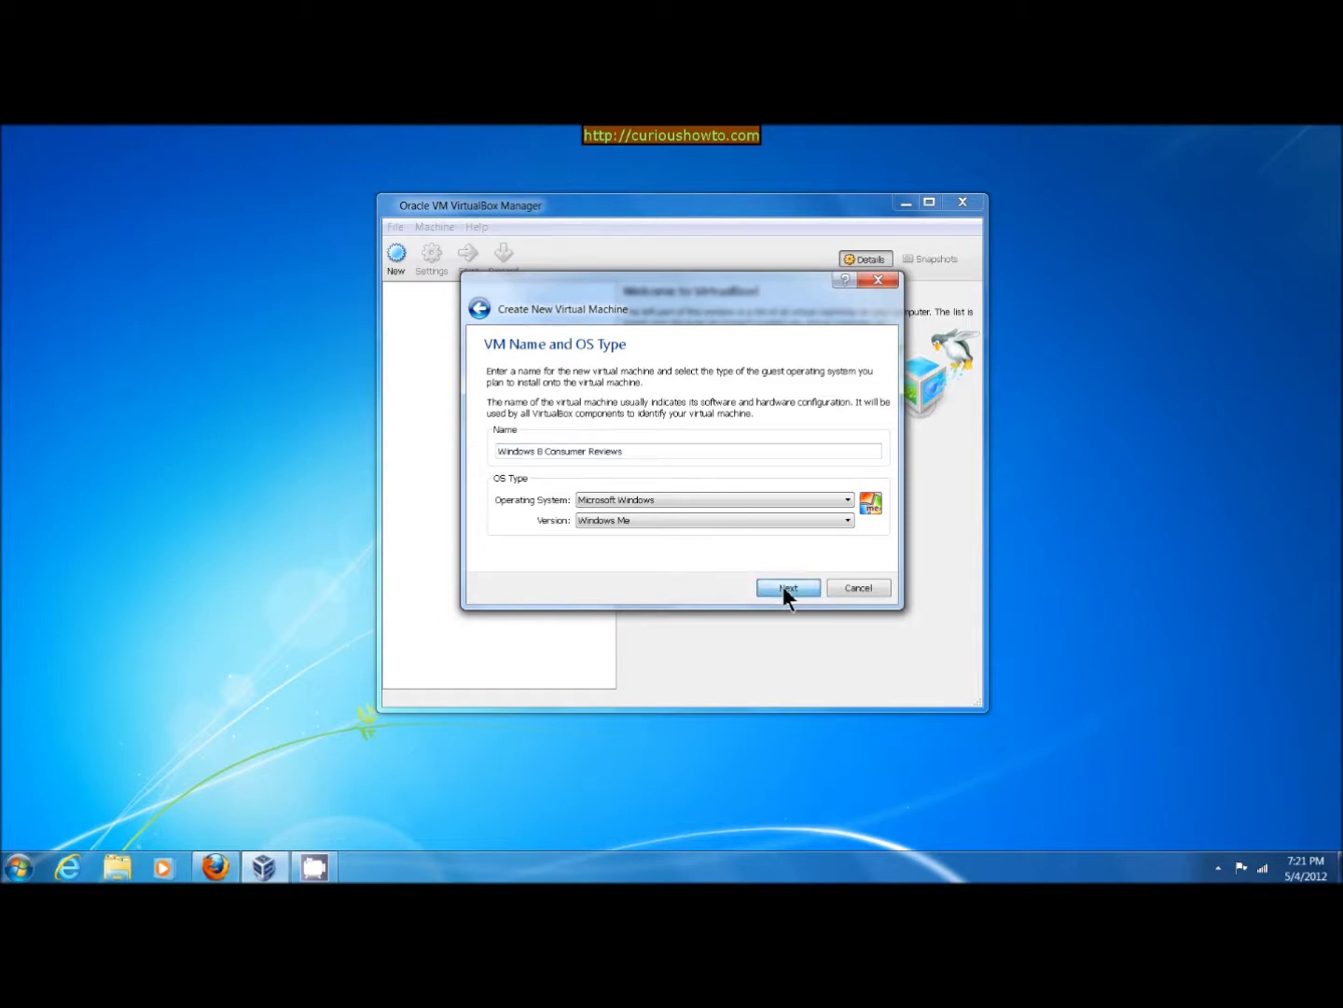
click(801, 520)
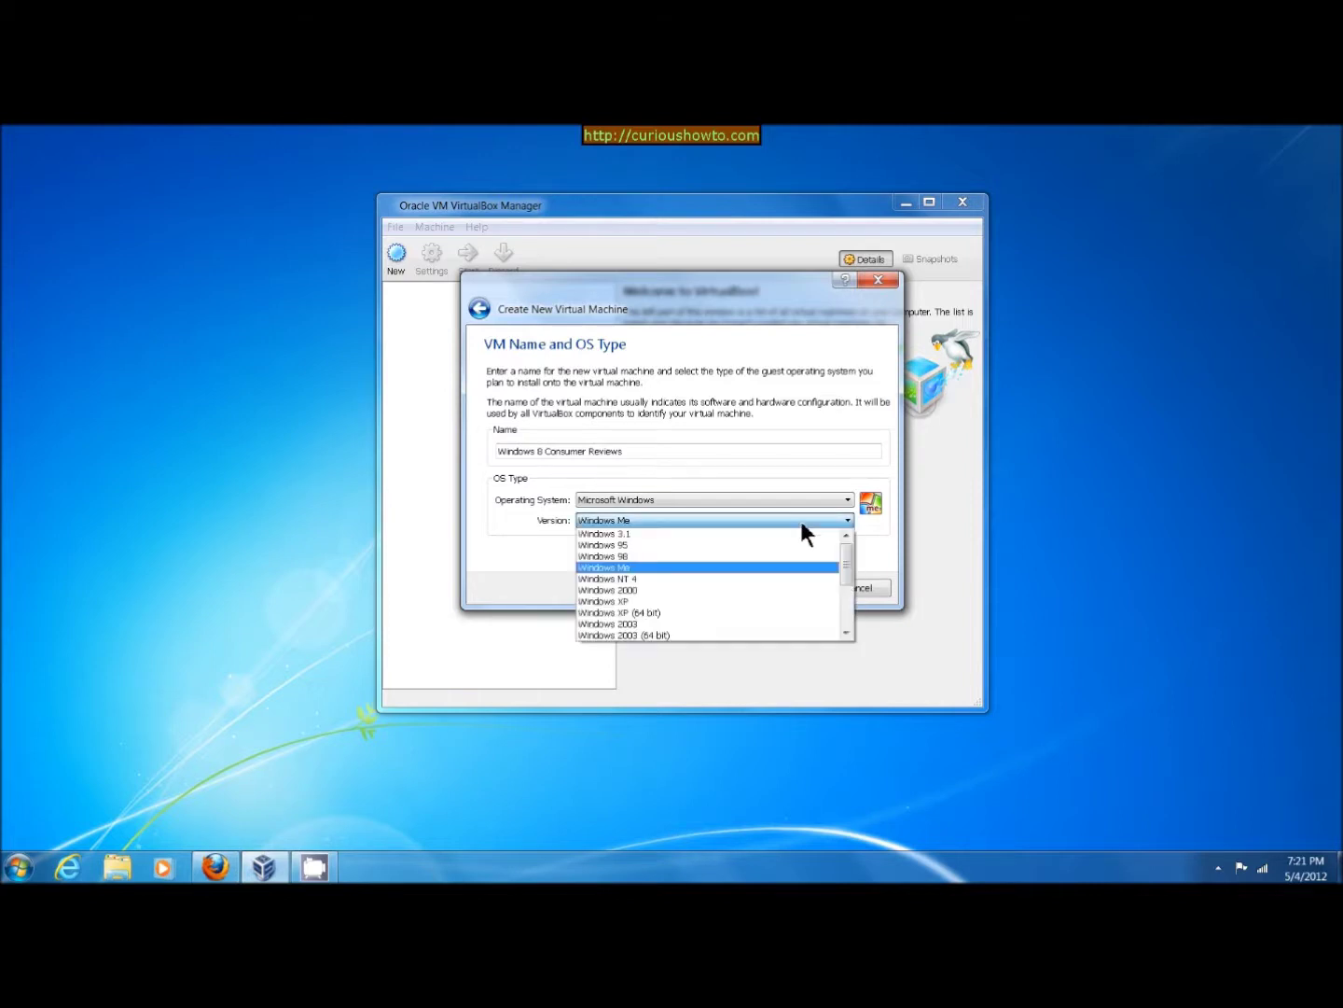
scroll(784, 549, down, 3)
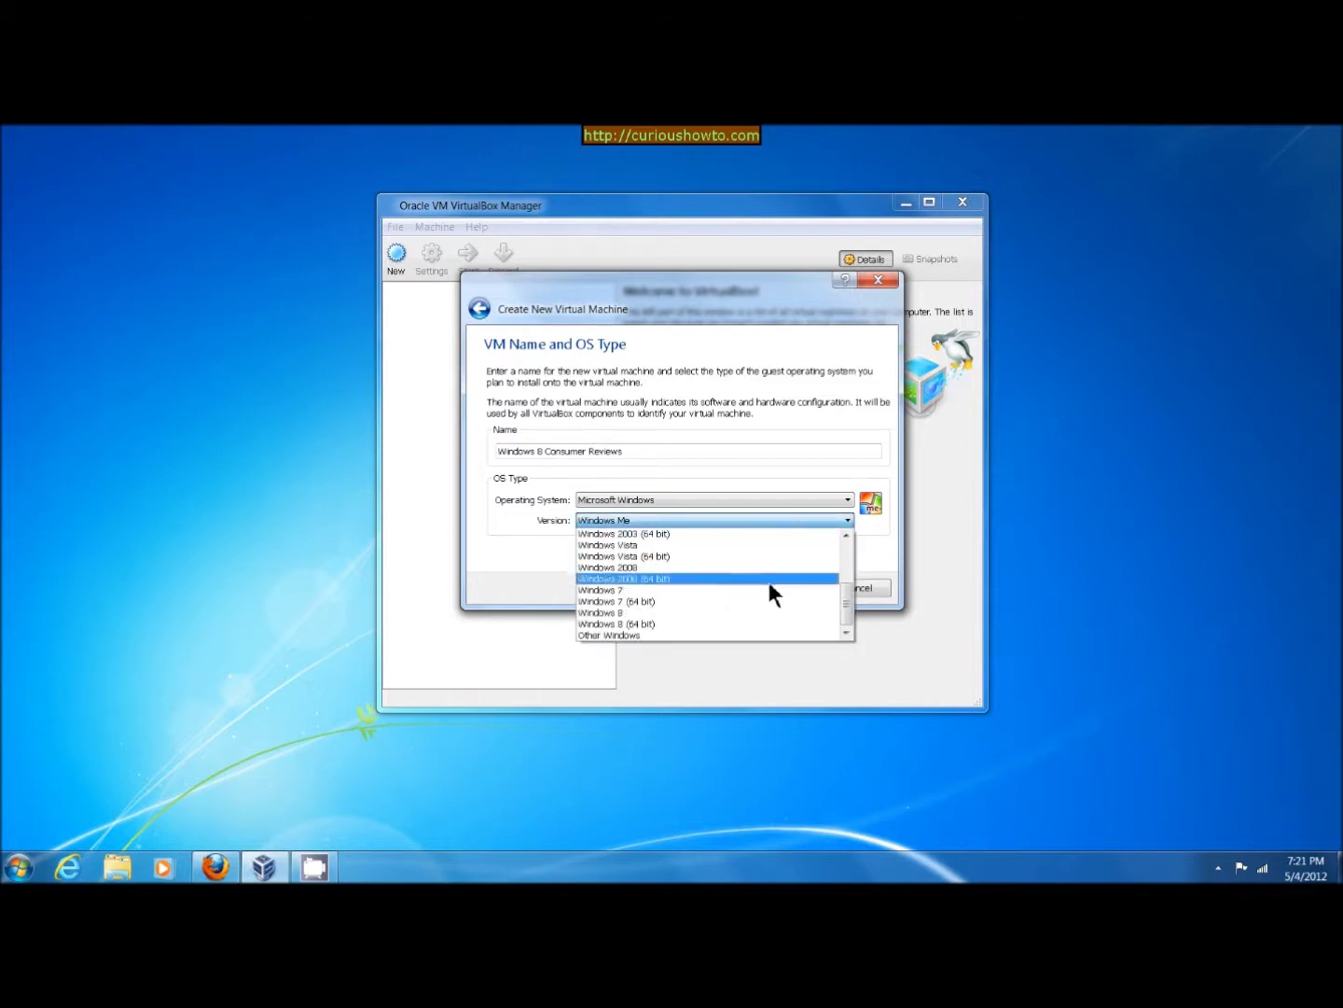
click(664, 623)
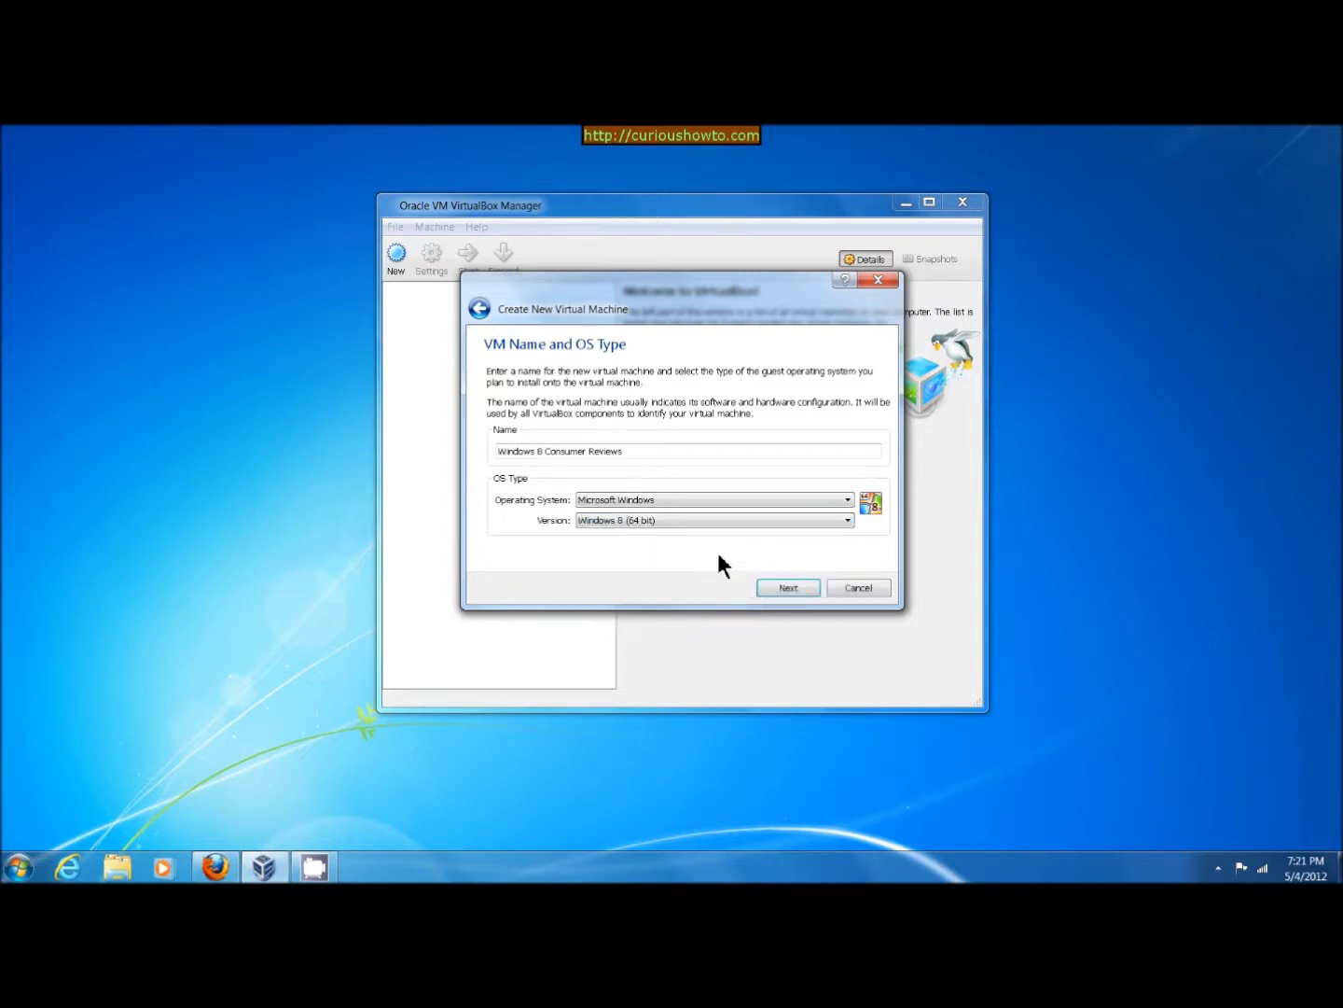
Keep 1536 MB memory, add a 25 GB dynamically allocated VDI disk, and create the VM
click(784, 584)
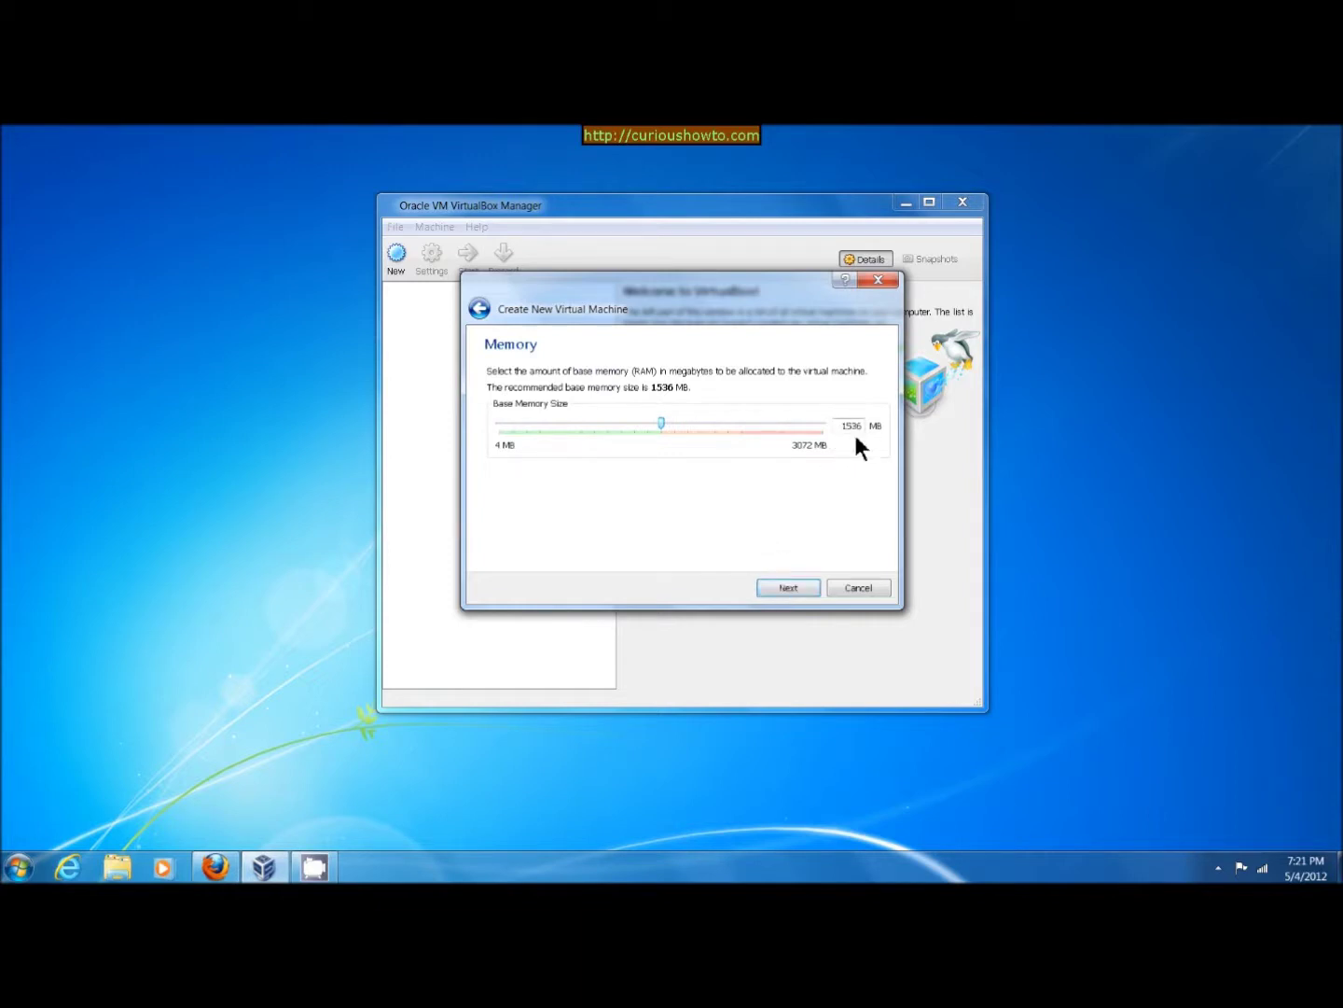
click(790, 581)
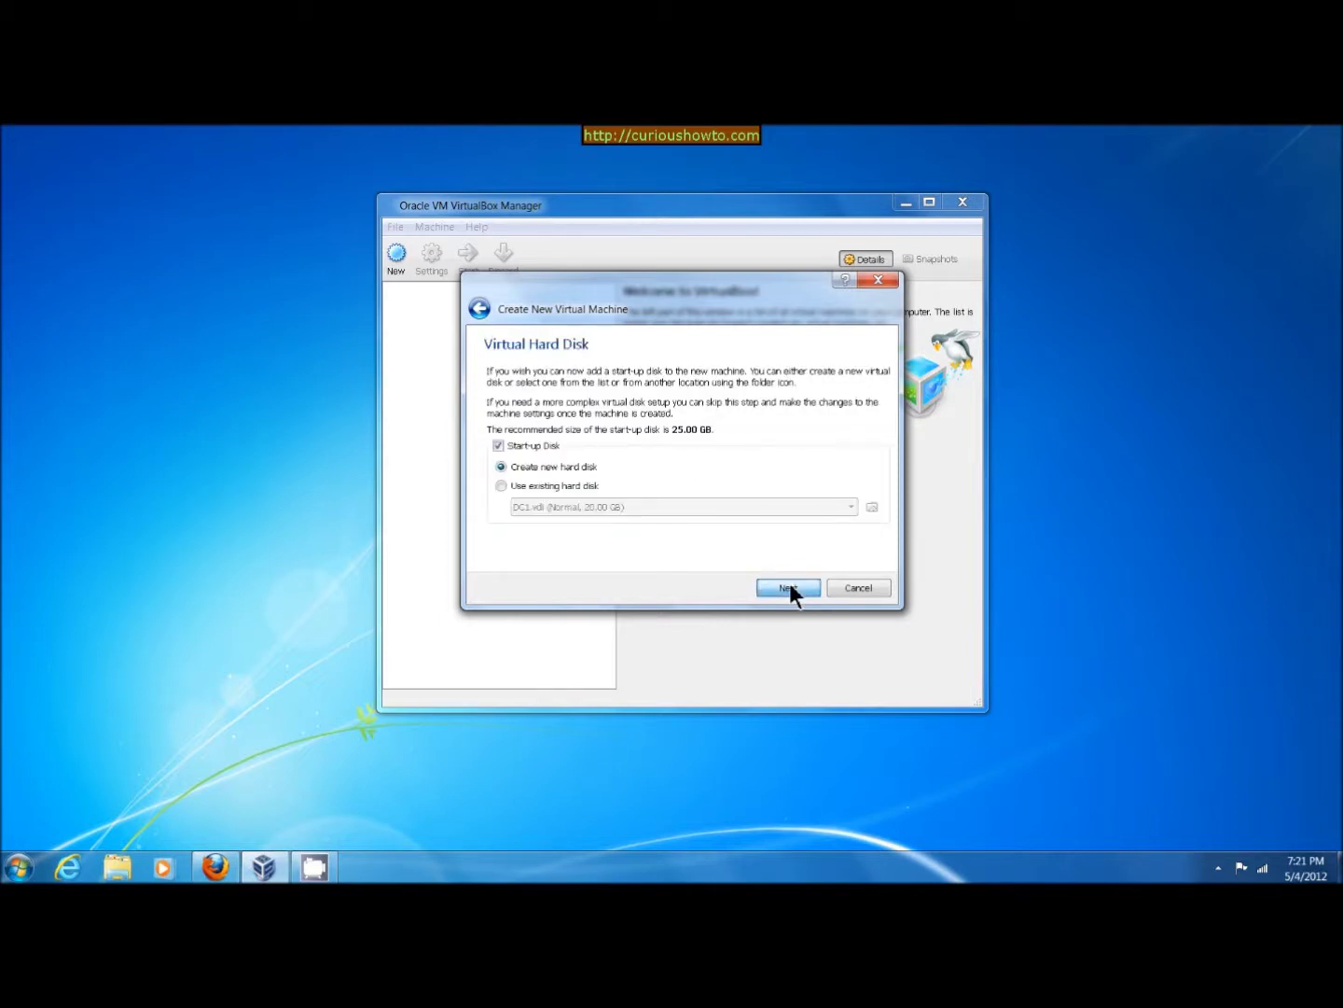
click(790, 588)
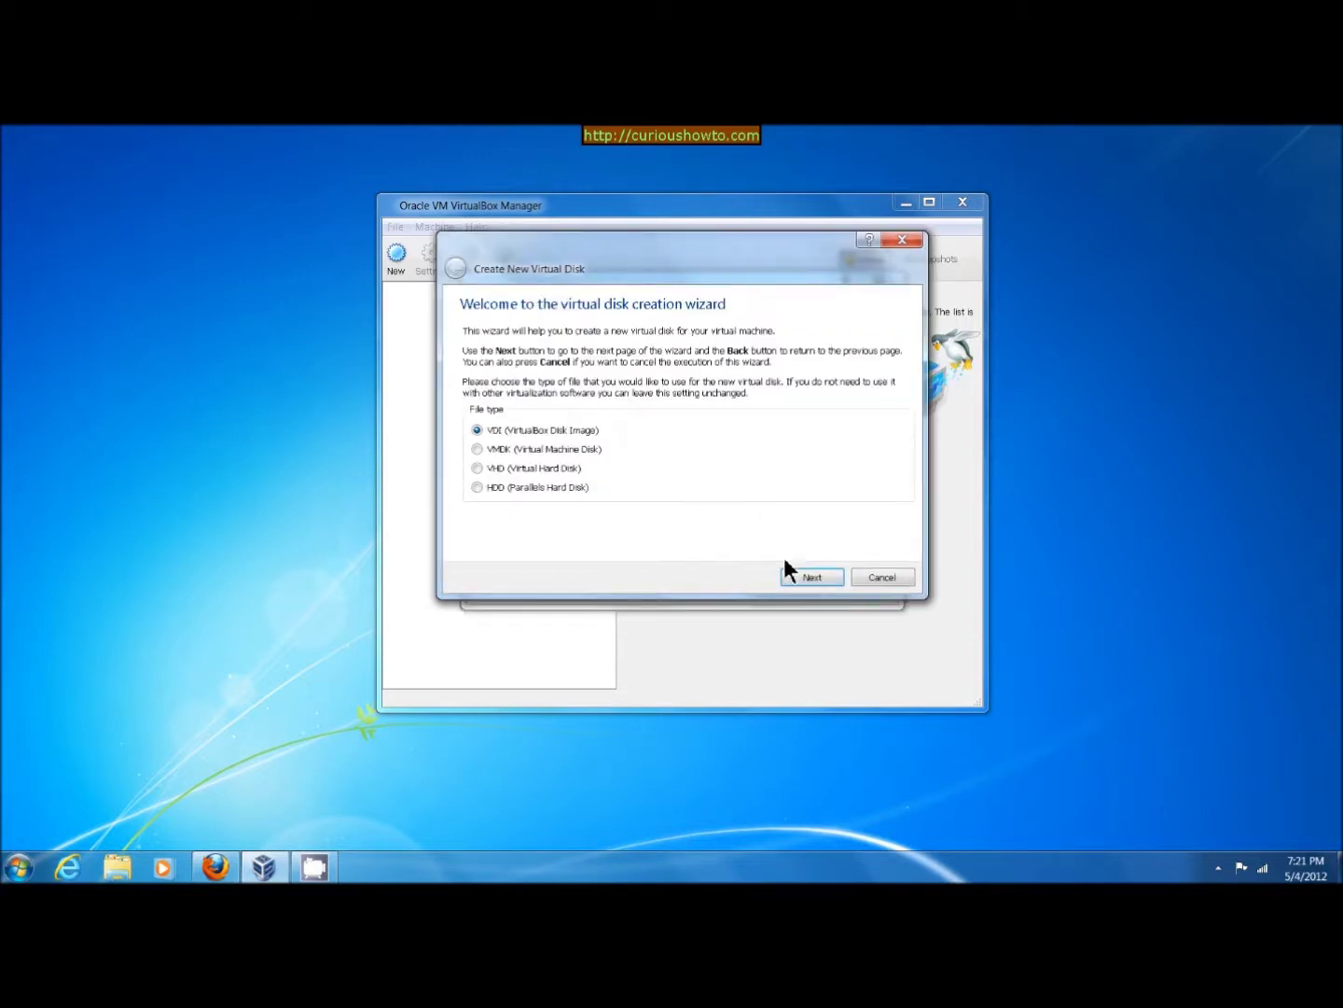
click(801, 577)
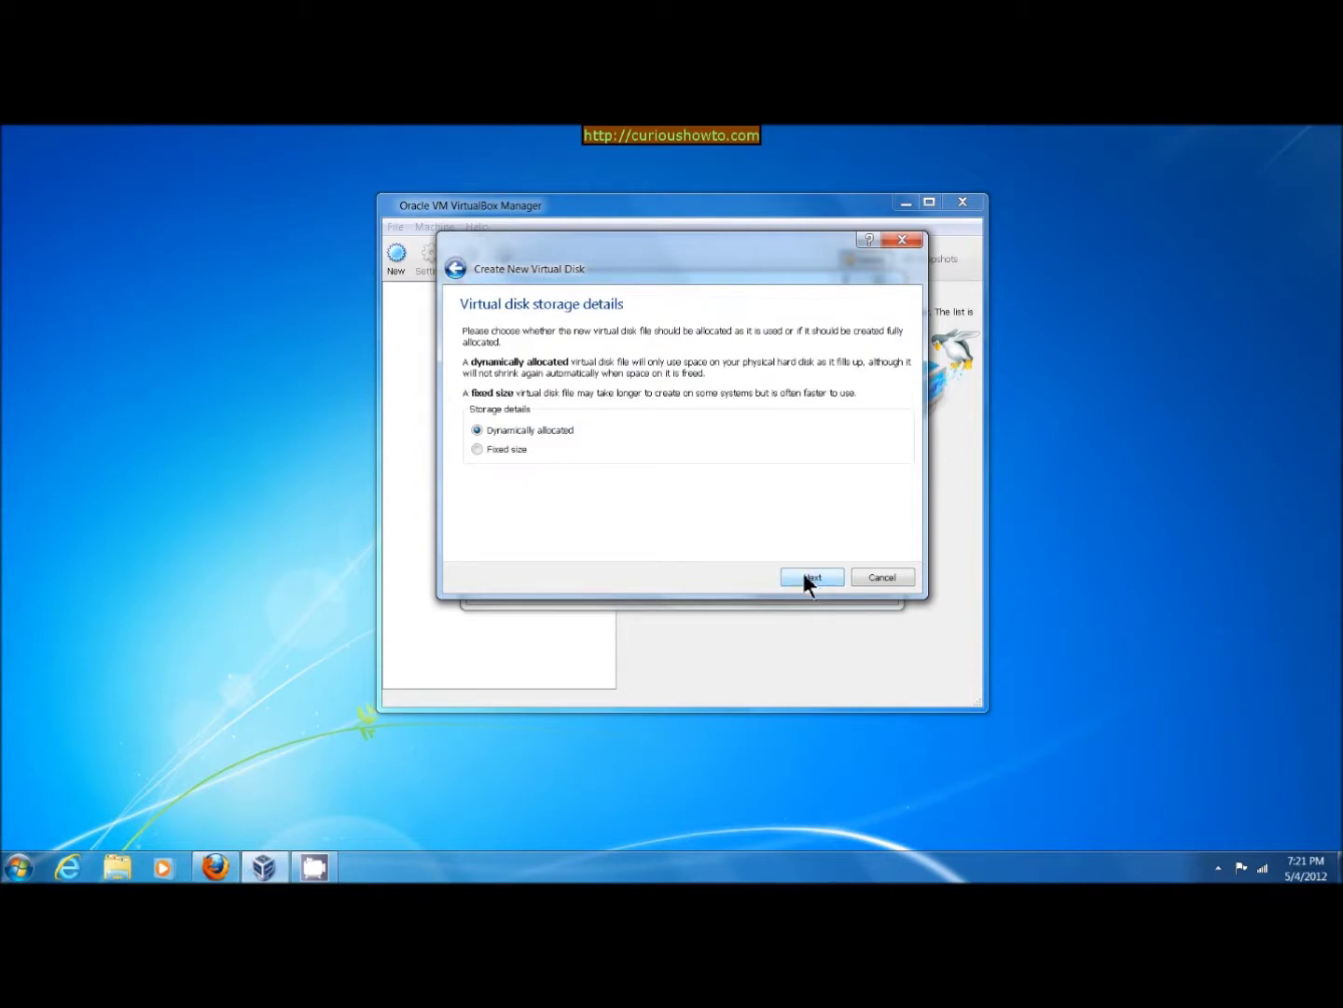
click(813, 577)
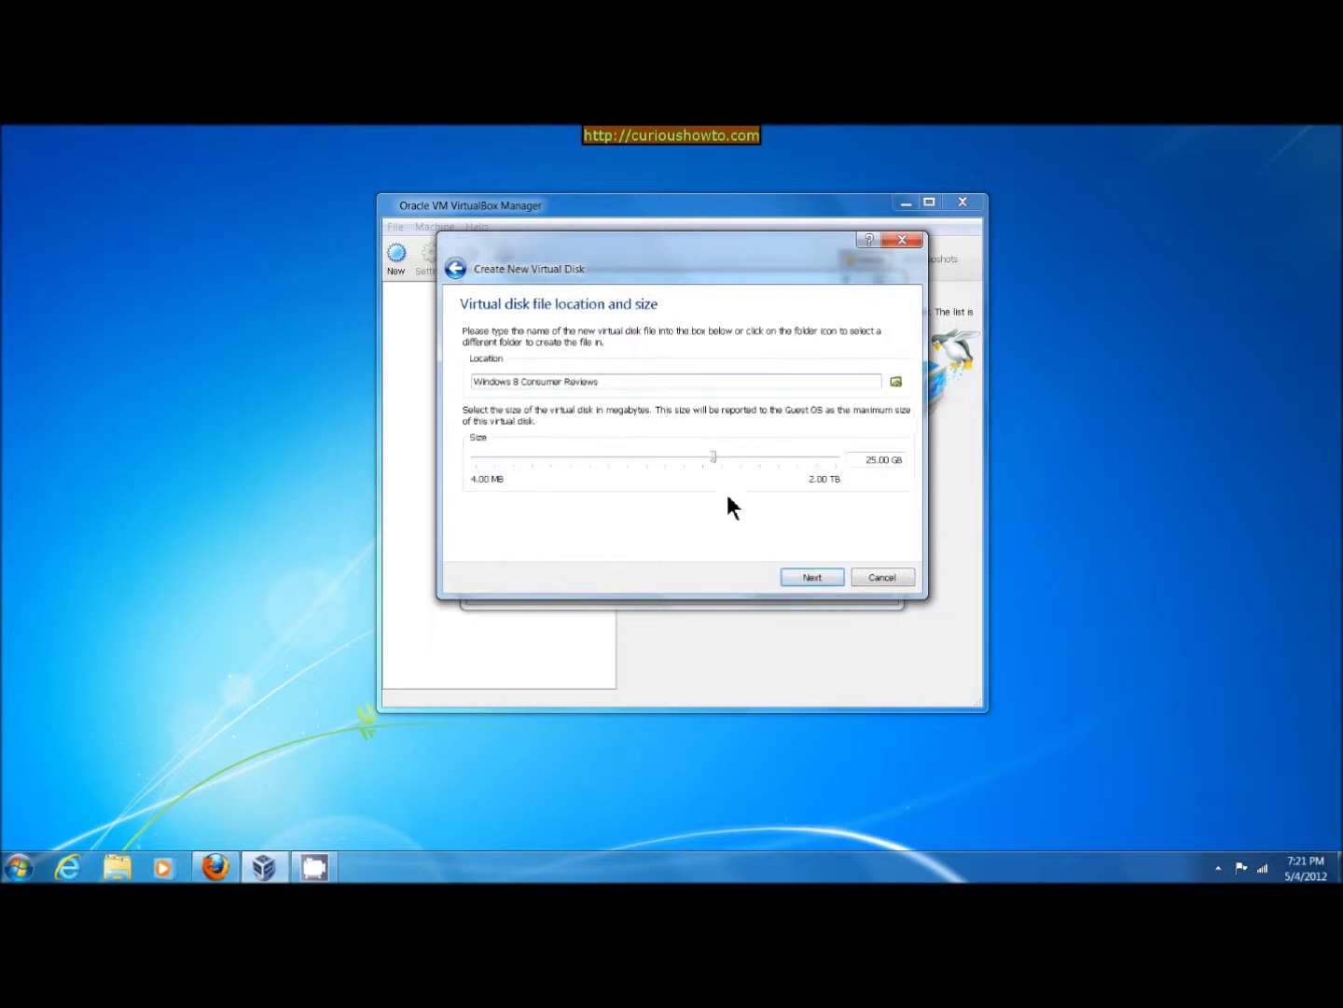
click(814, 576)
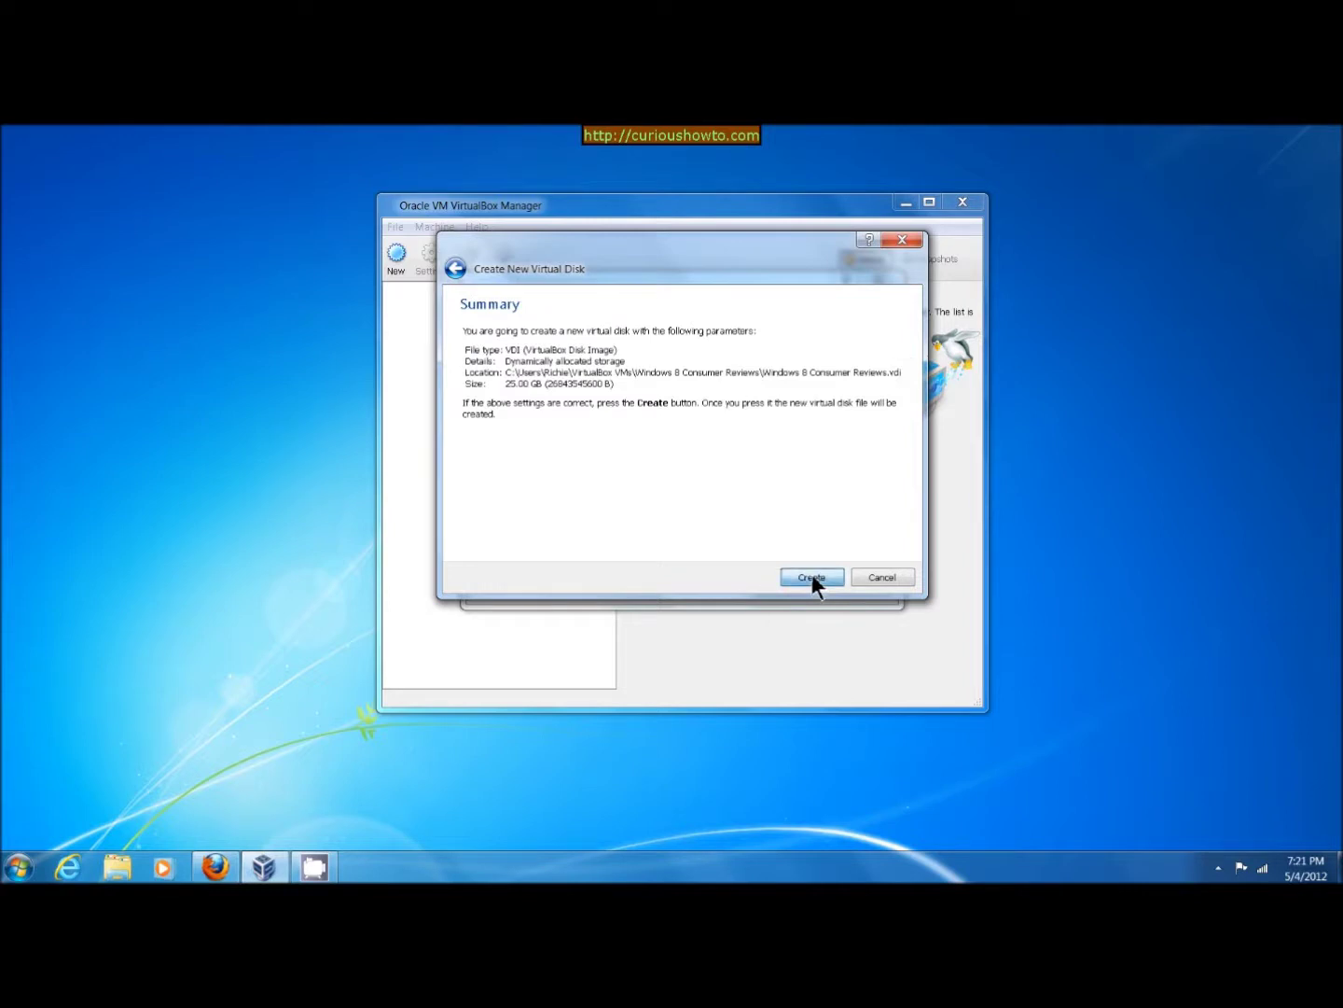
click(811, 575)
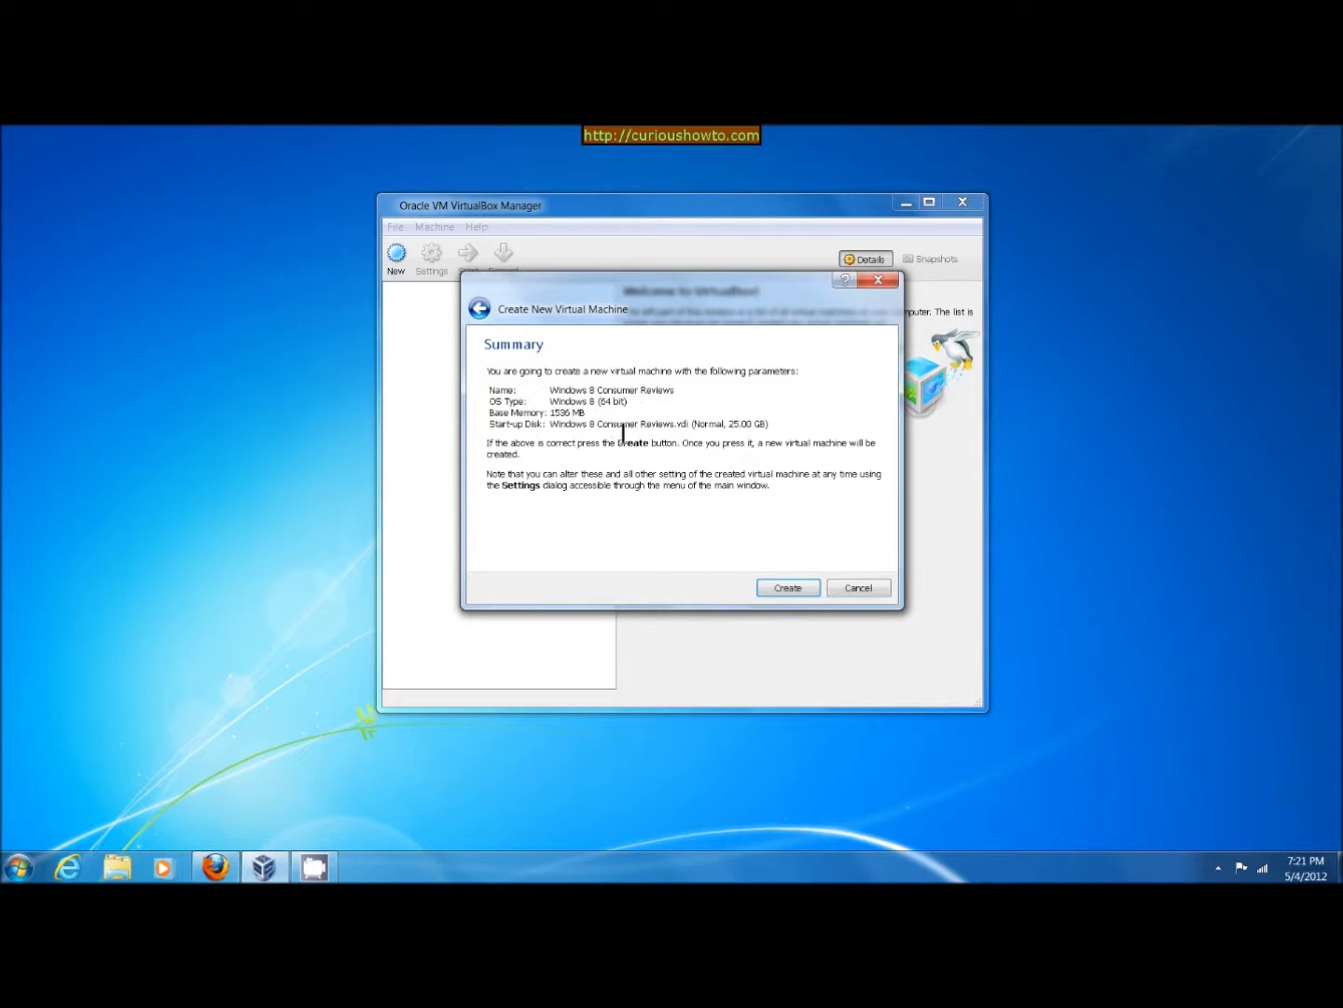
click(789, 588)
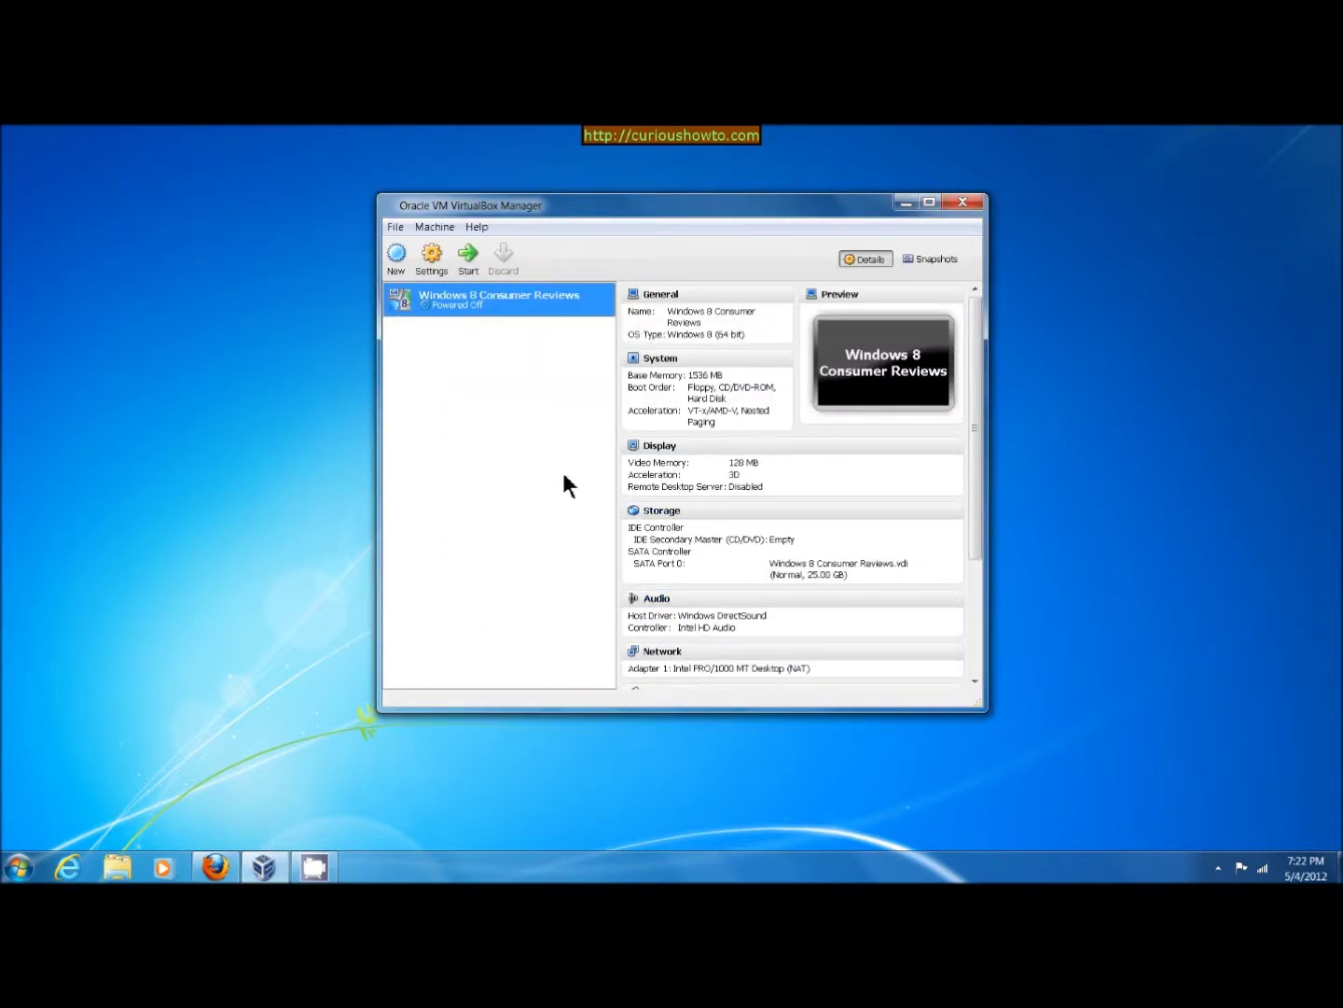
Attach Windows8-ConsumerPreview-64bit-English.iso to the empty CD/DVD drive in Storage settings
click(428, 256)
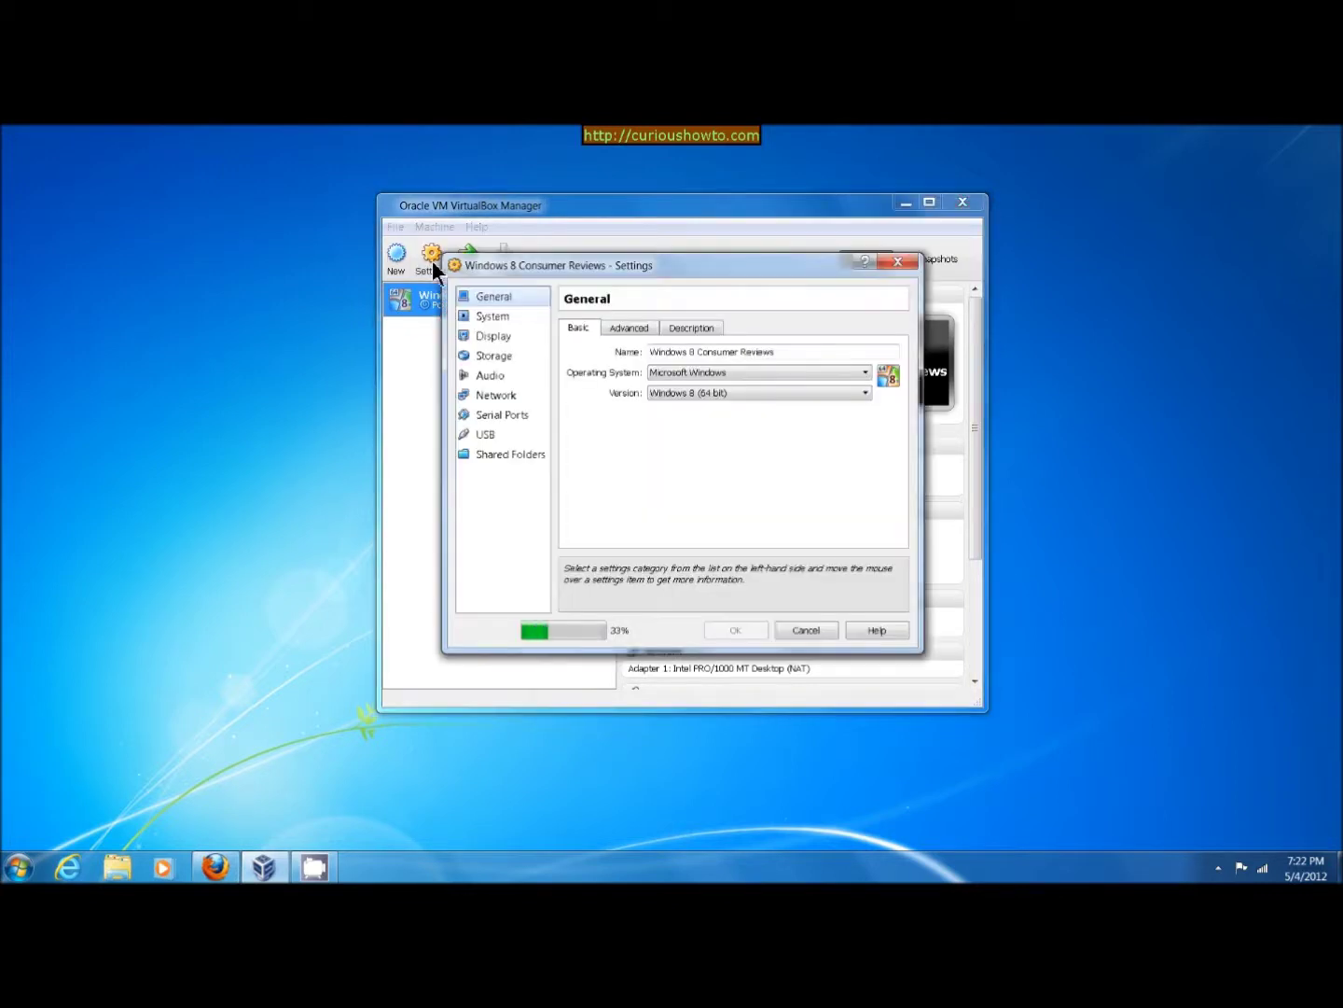
click(497, 358)
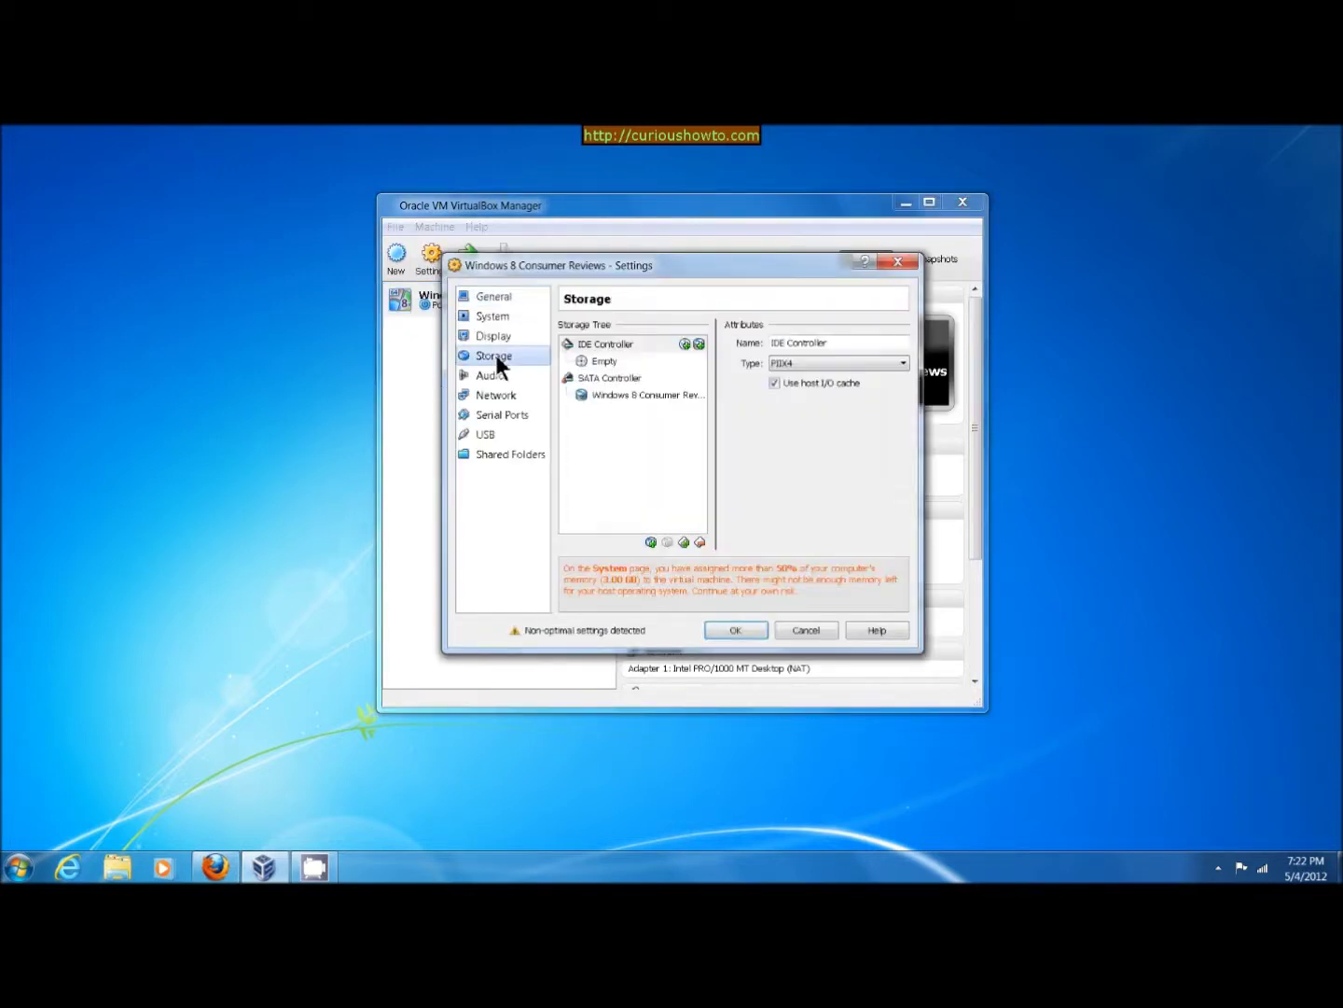
click(608, 360)
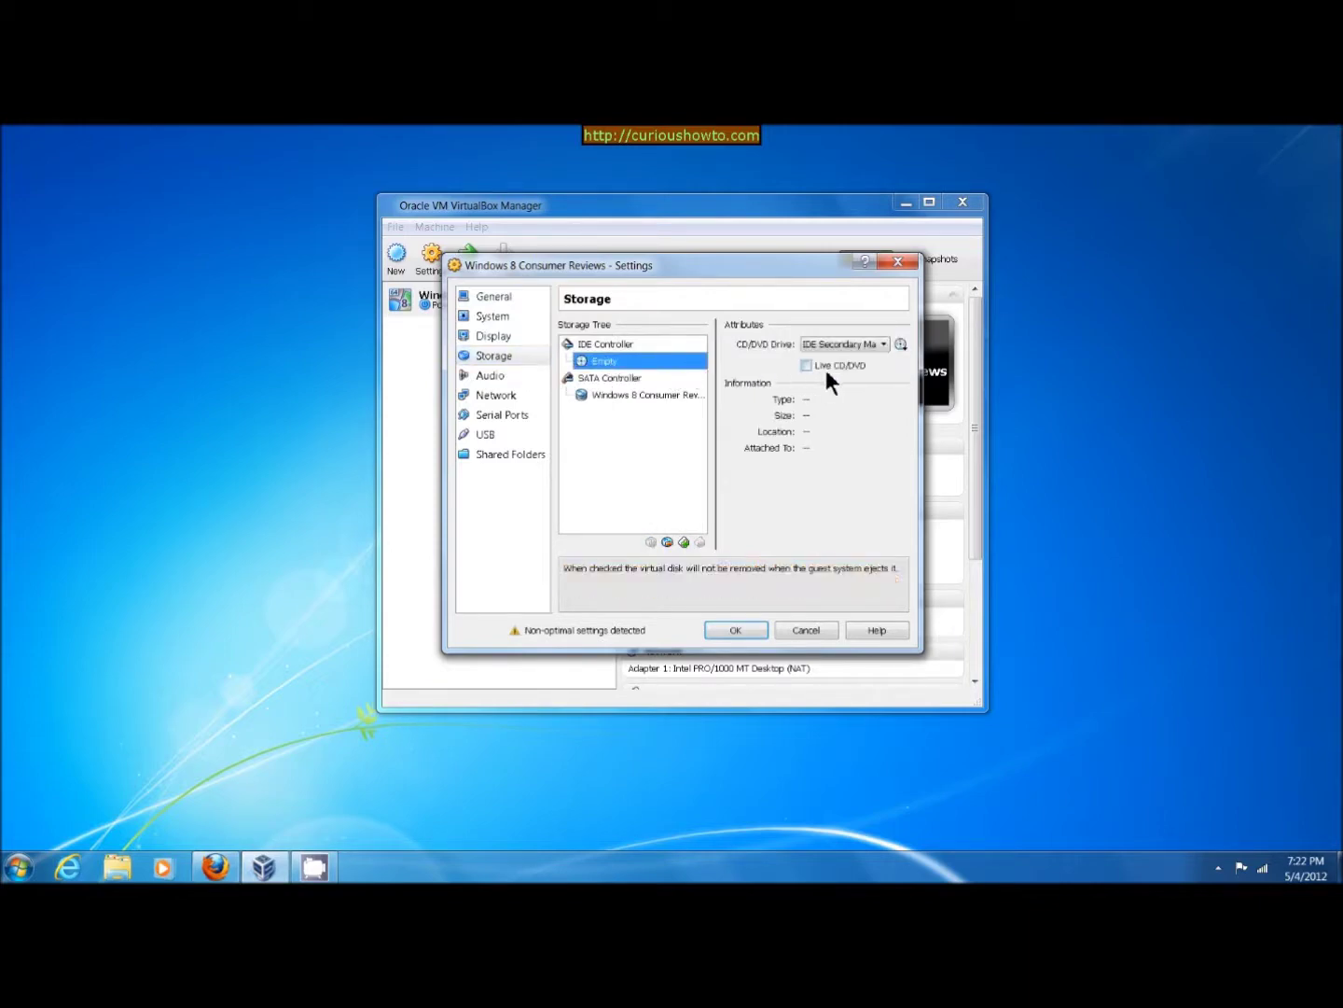
click(900, 344)
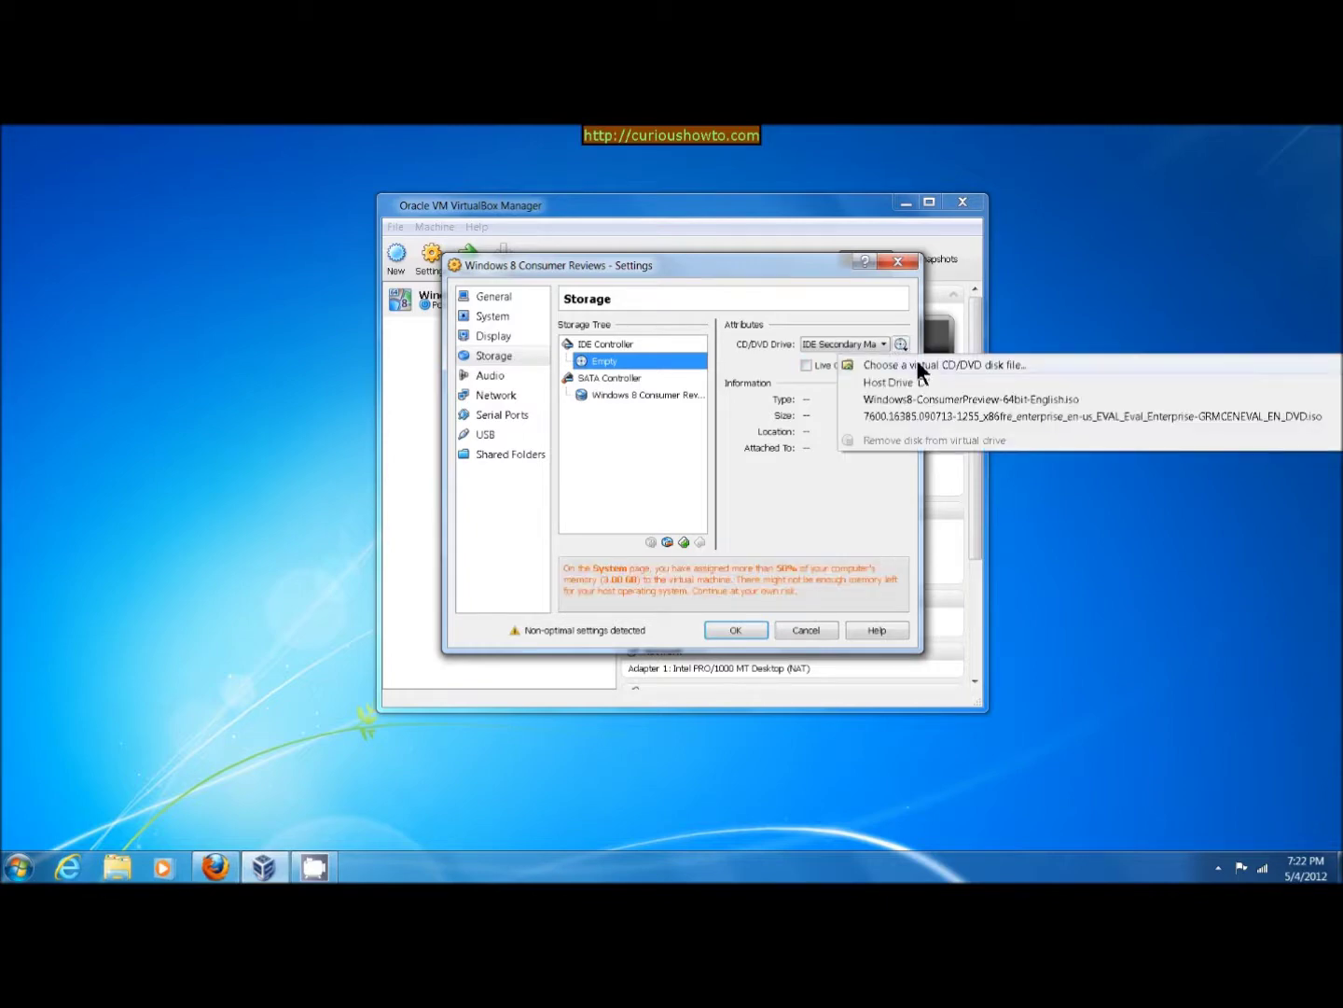
click(919, 365)
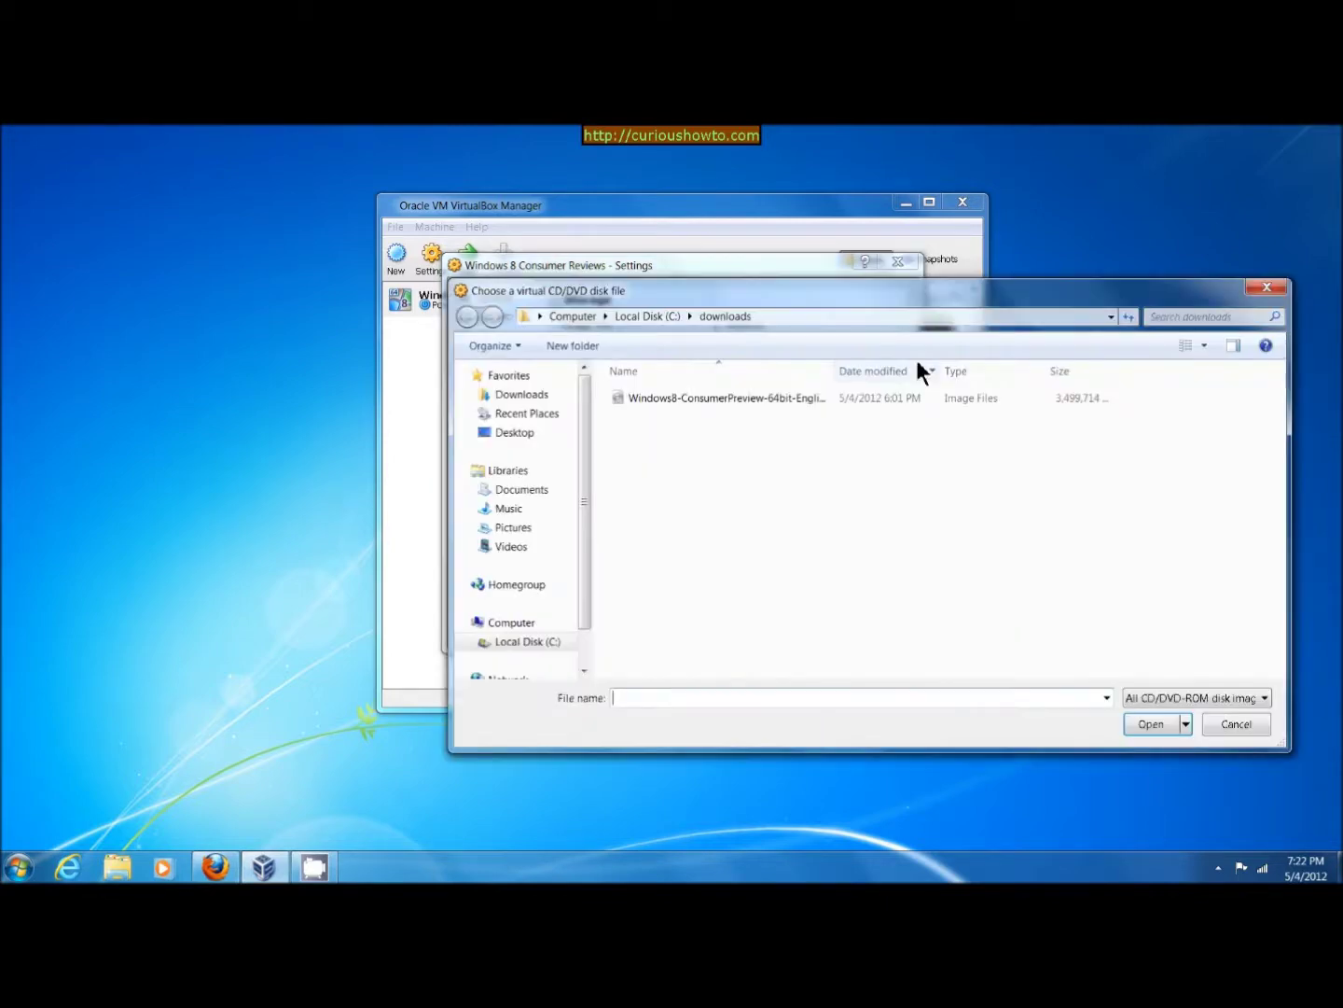
click(759, 398)
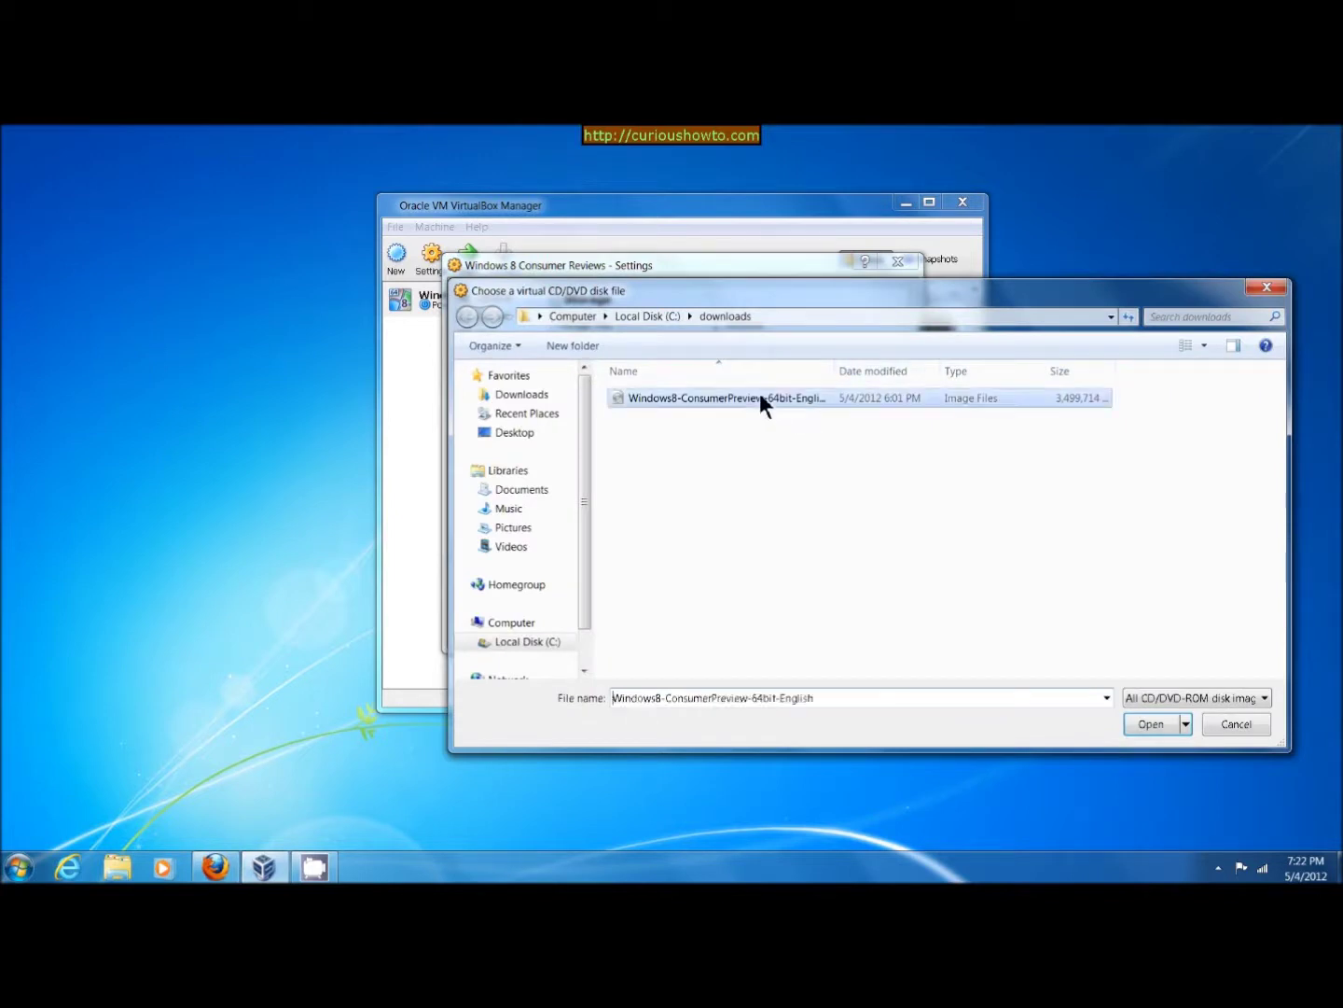
click(1140, 721)
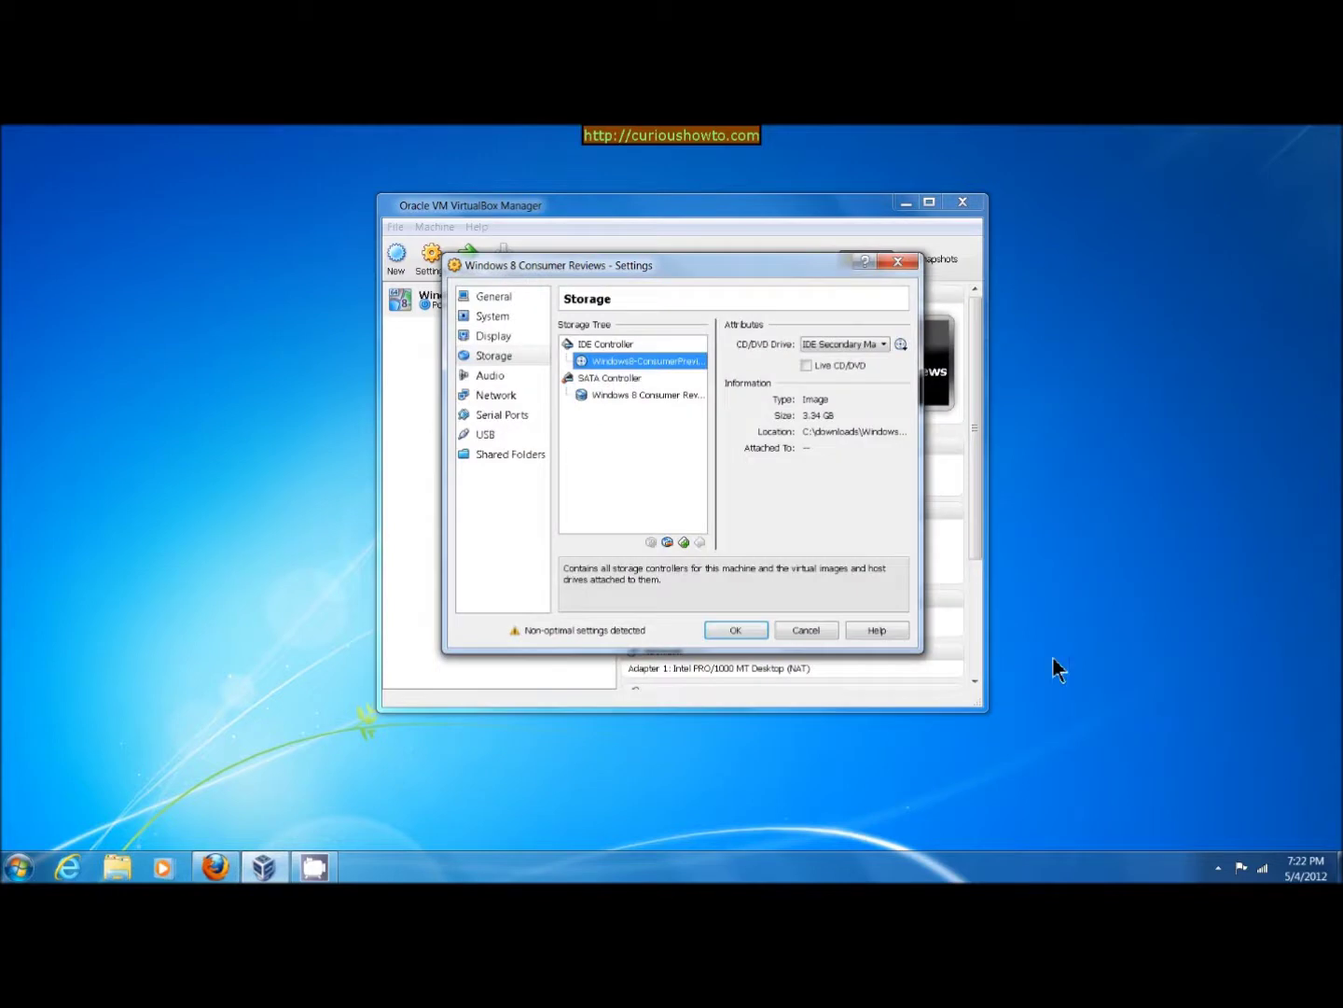
click(734, 633)
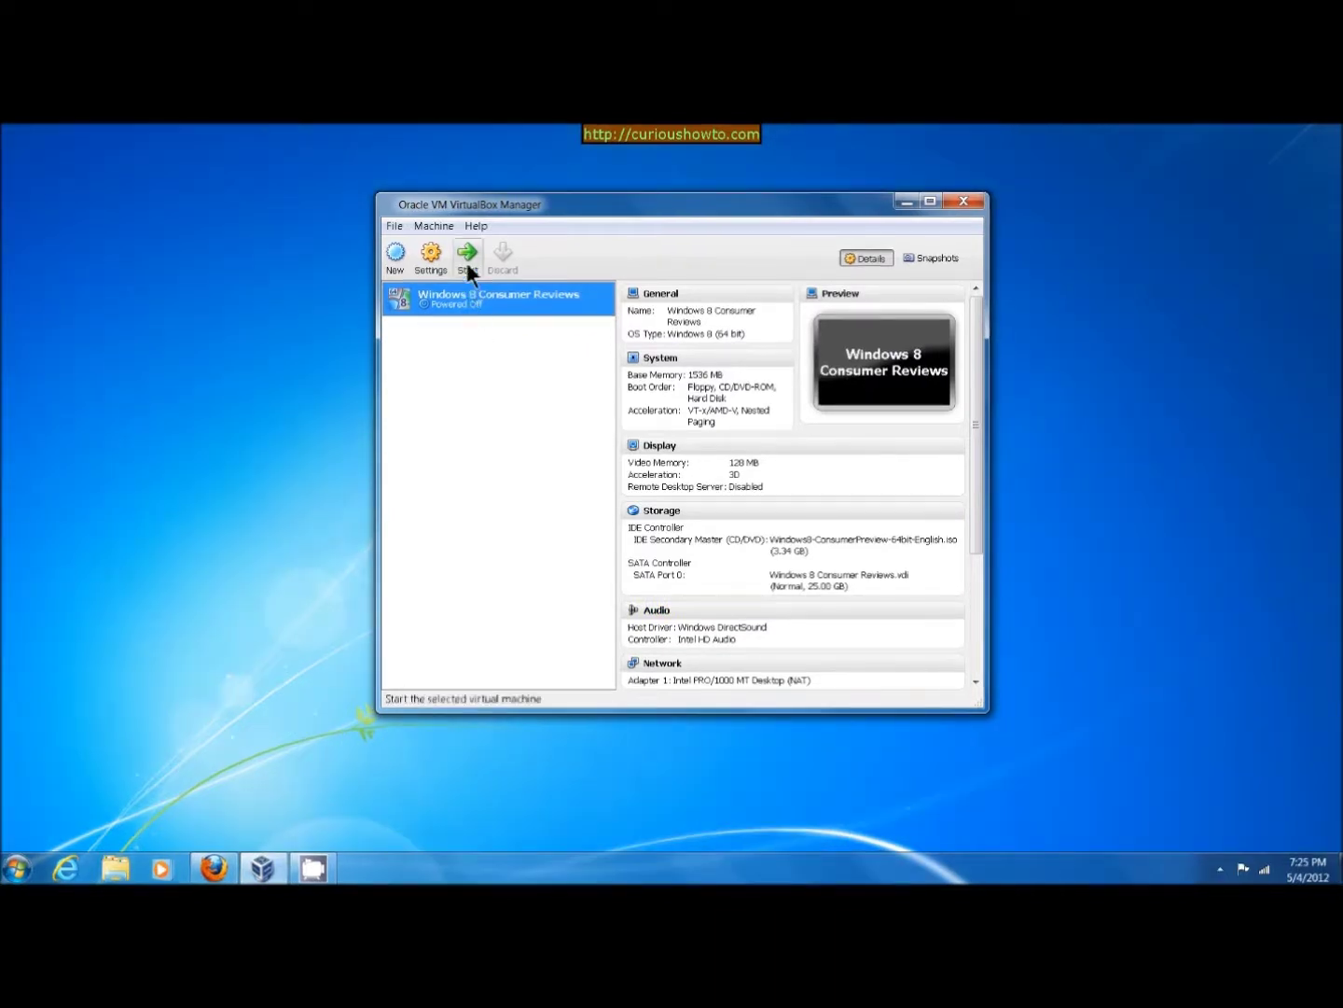
Boot the VM, keep English (United States) preferences, and choose Install now
click(469, 261)
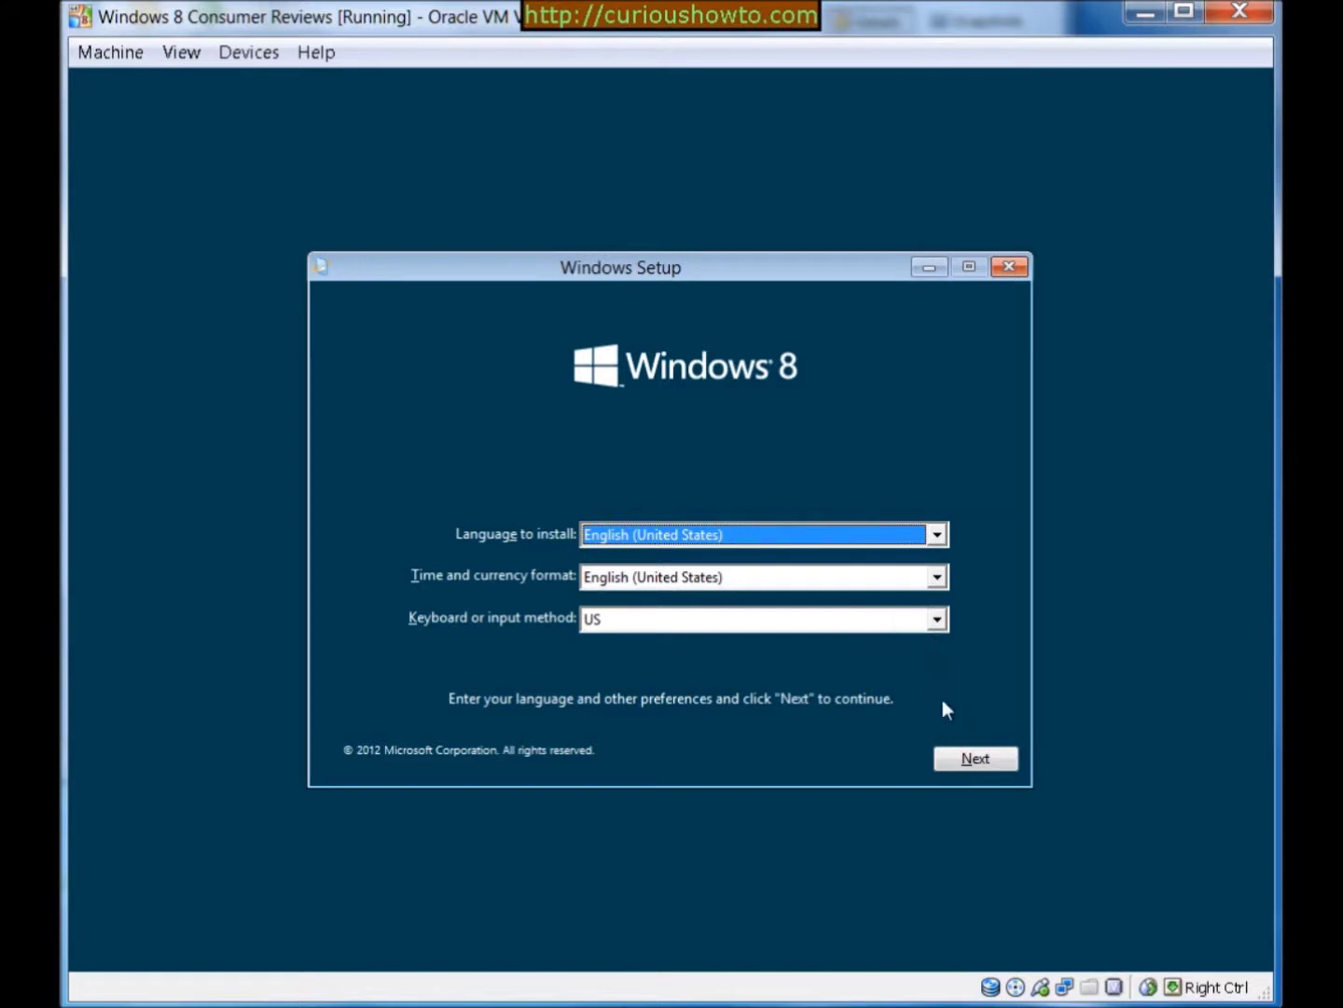
click(977, 759)
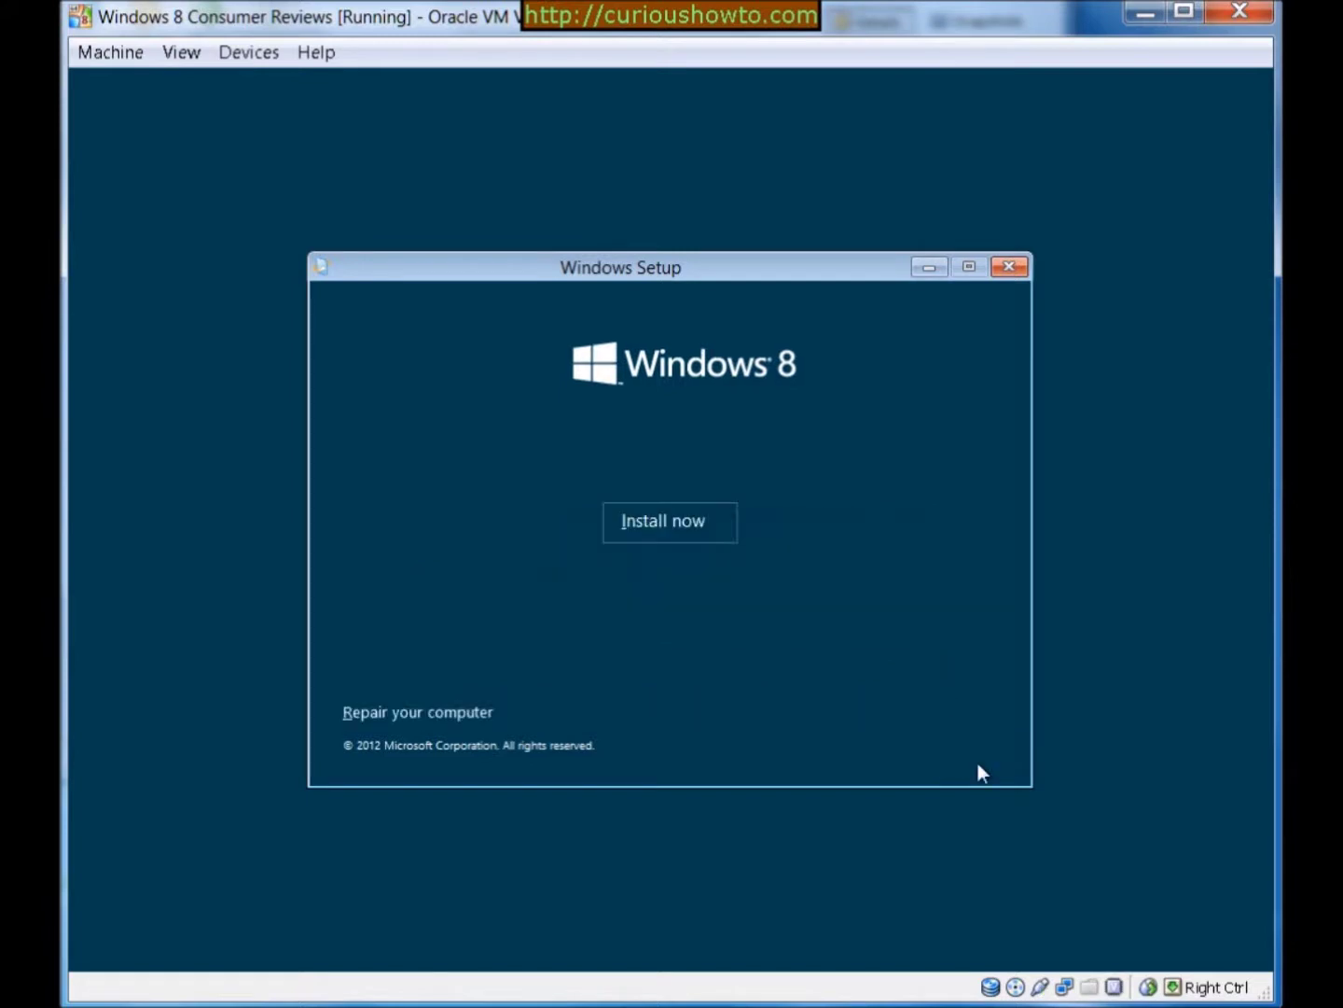
click(683, 526)
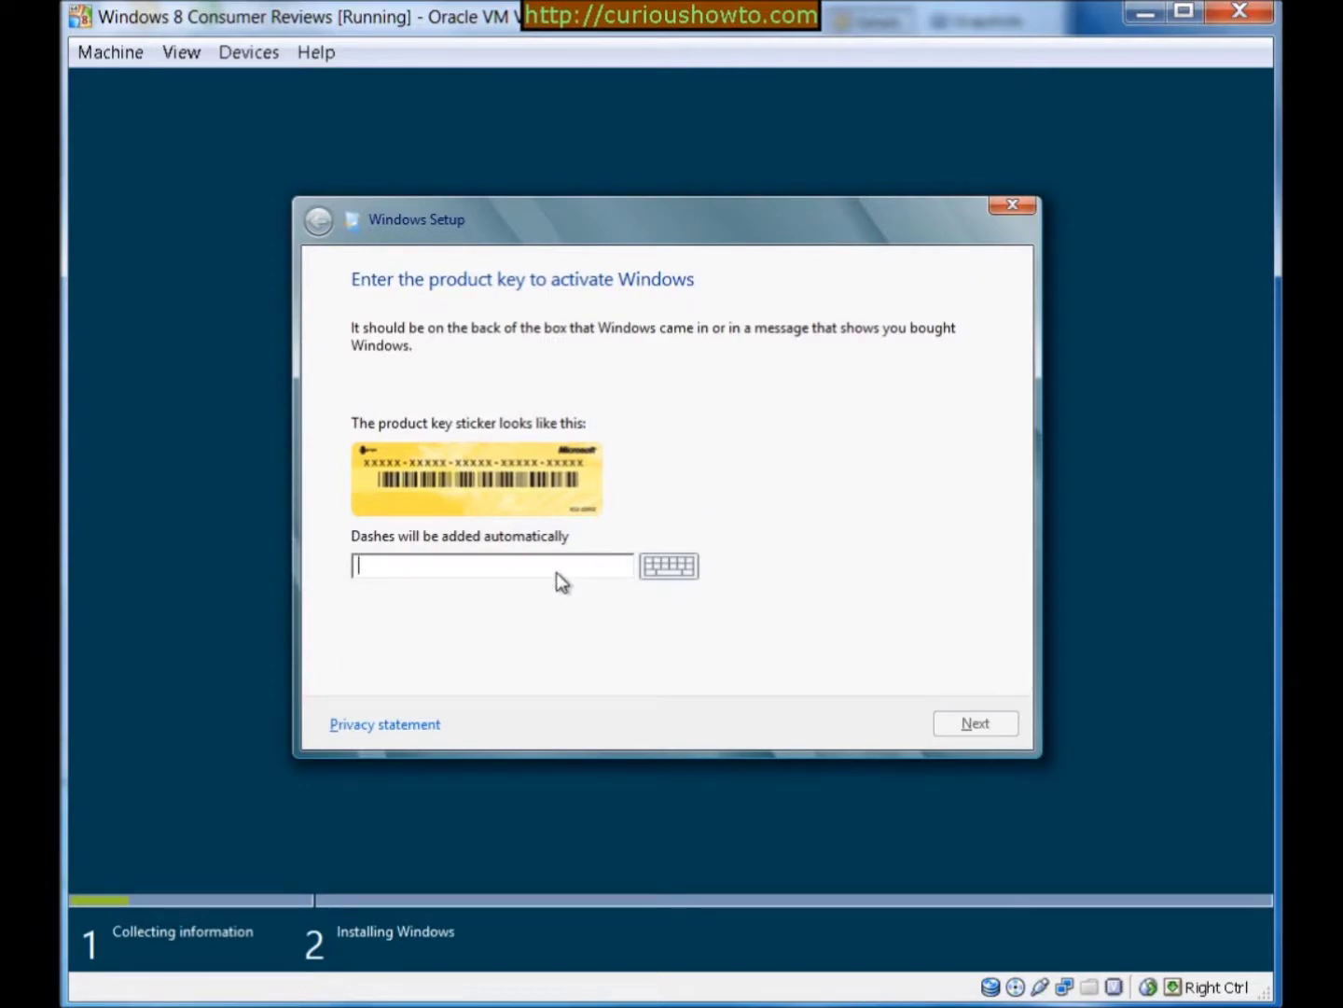
Type the Windows product key into Setup's key box and continue to the license terms
text(DNJXJ-)
text(7XBW8)
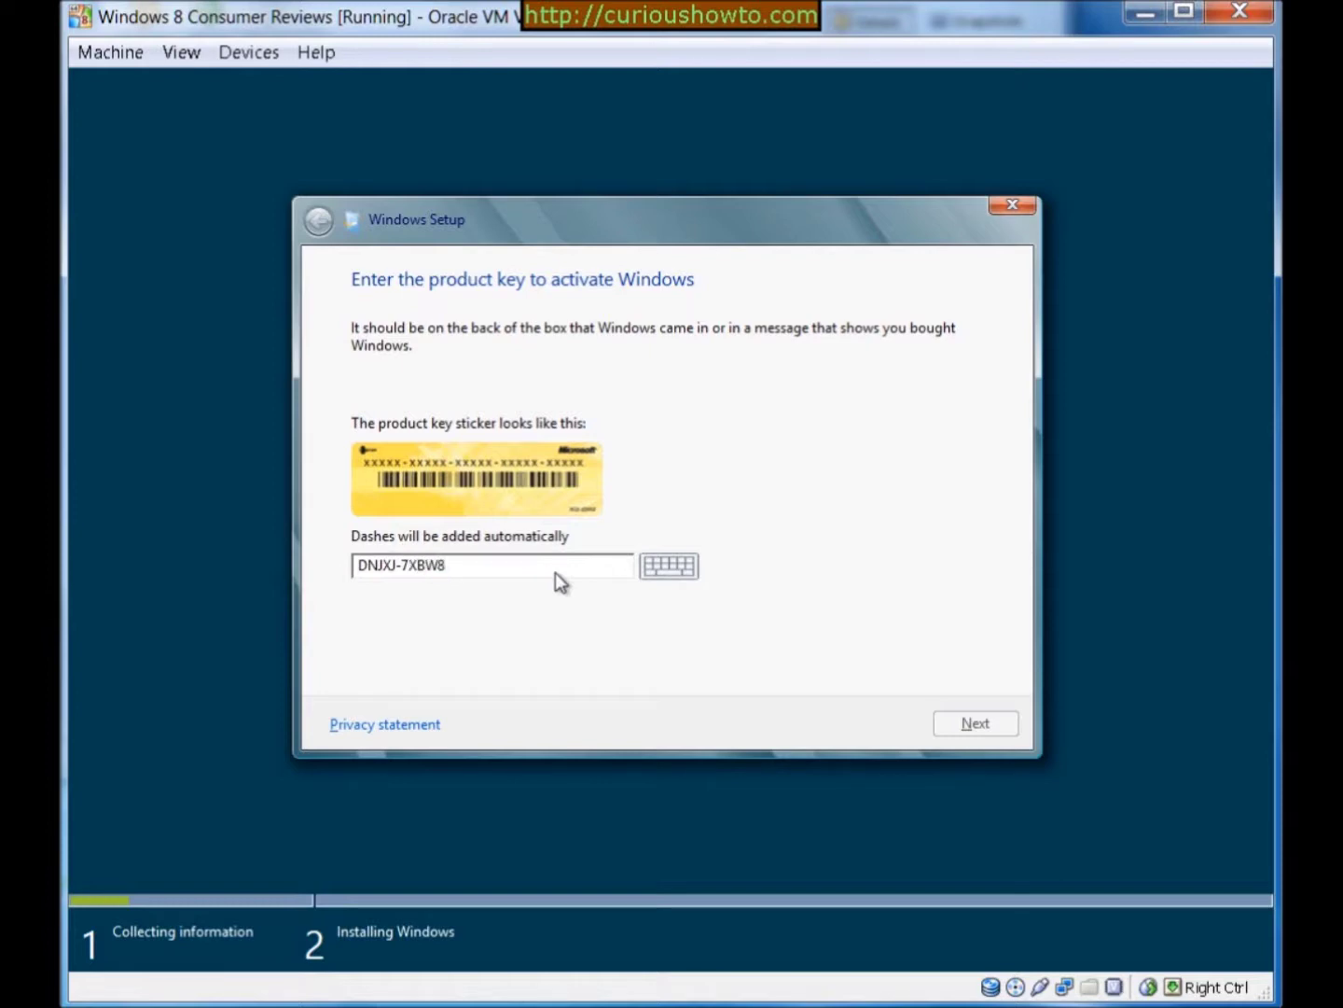
text(-2378T)
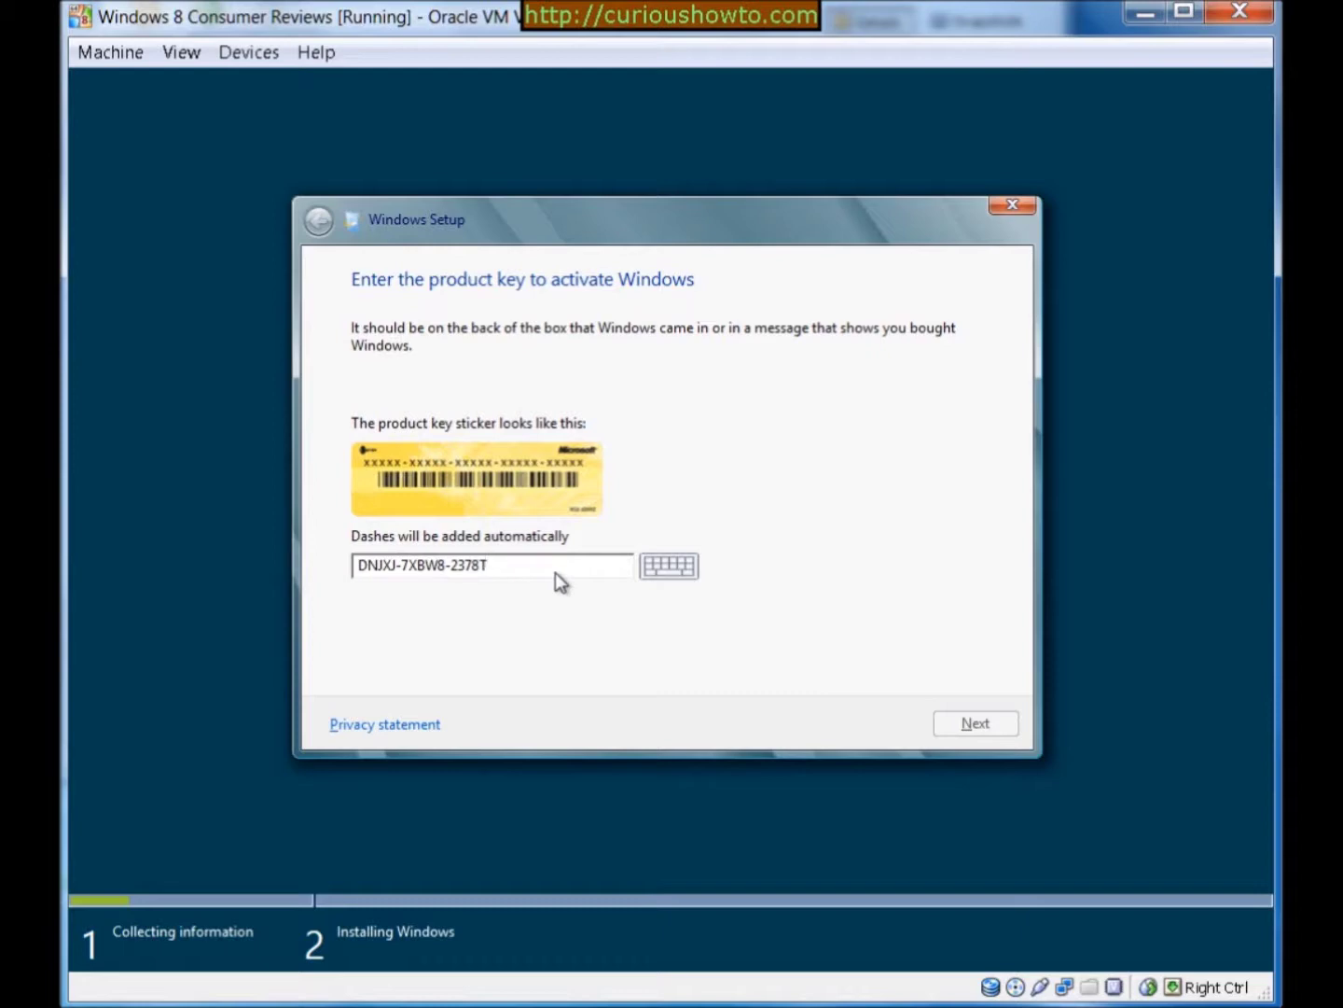
text(-X)
text(22)
text(TX-BKG7J)
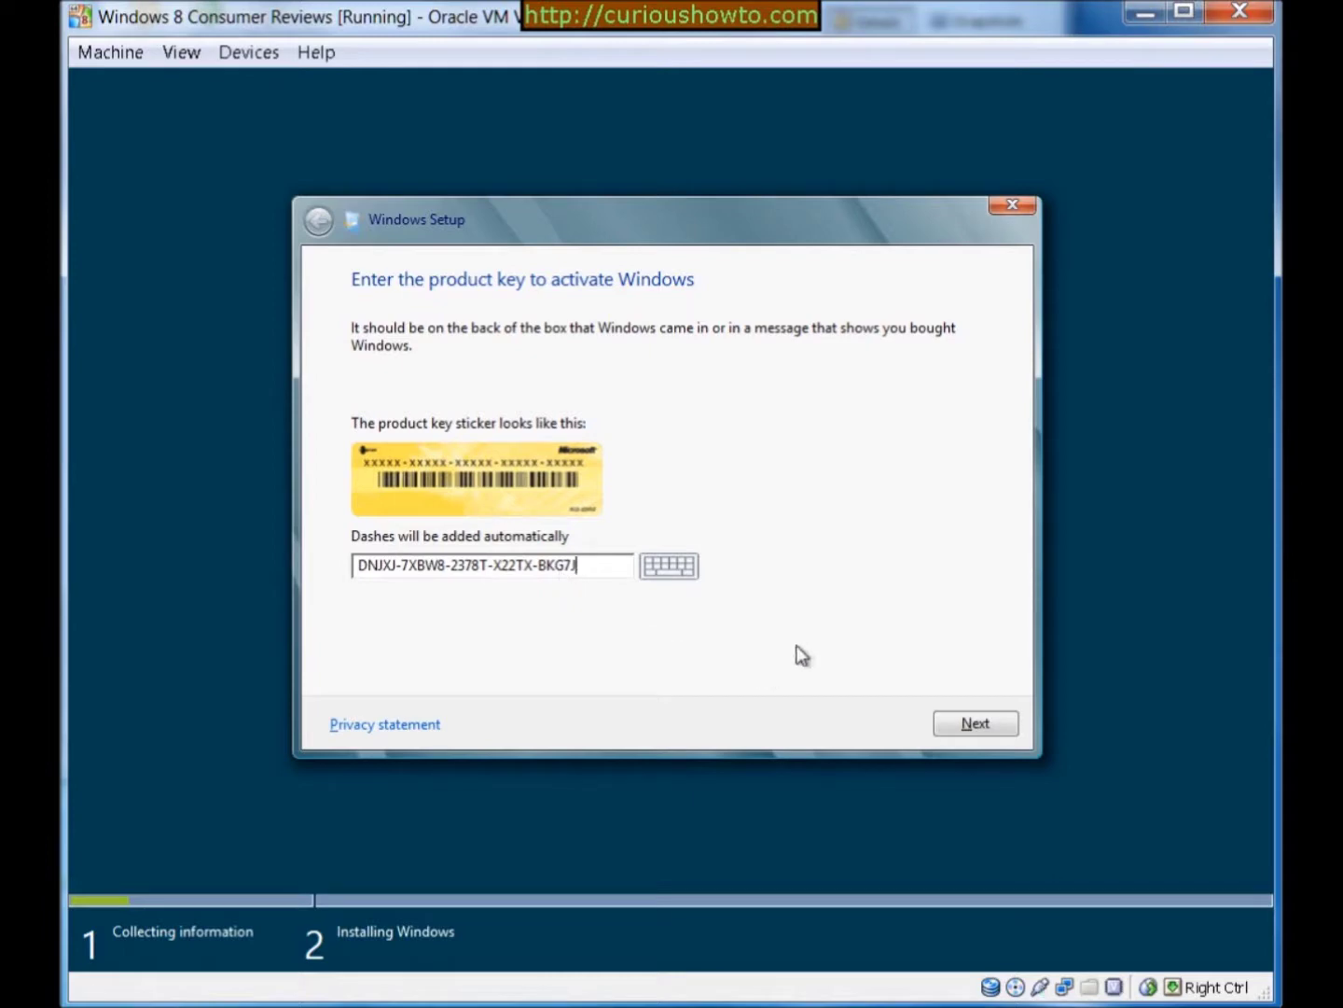
click(980, 722)
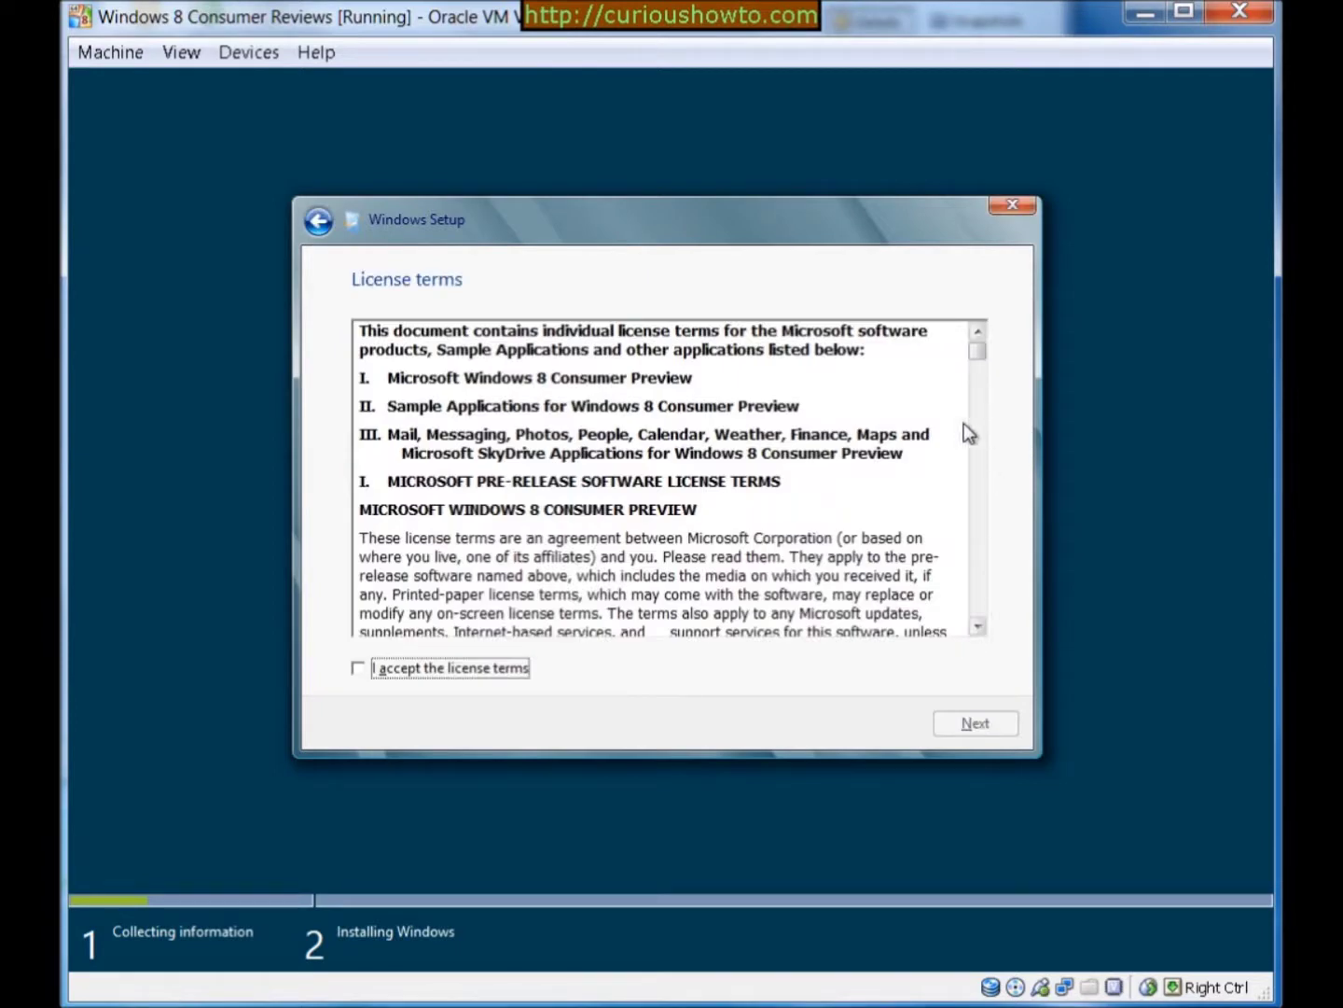
Scroll the Consumer Preview license to its end and tick 'I accept the license terms'
drag(978, 359, 942, 616)
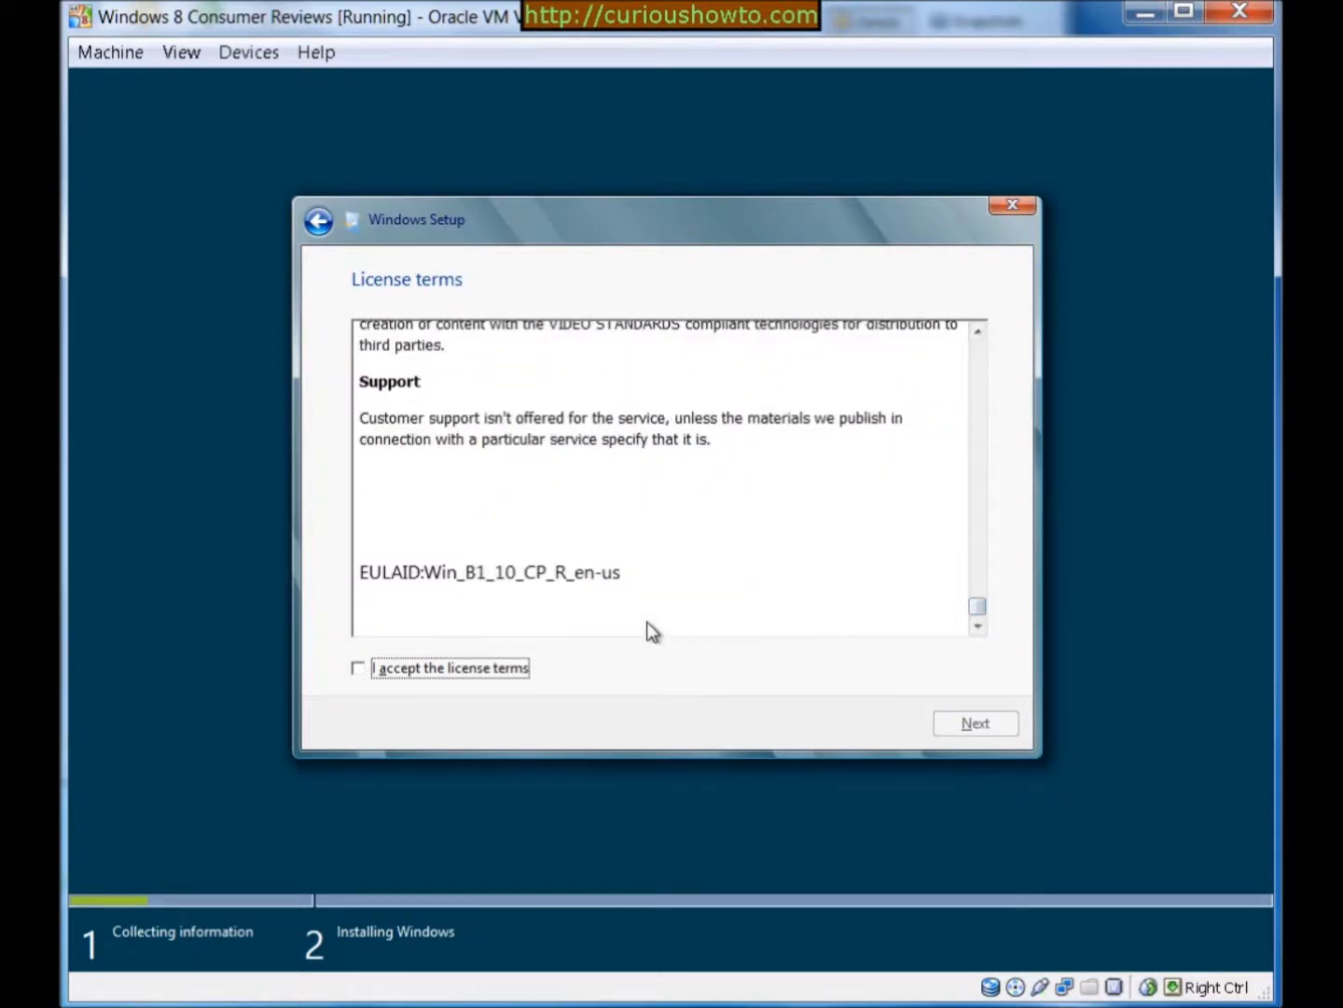
click(358, 670)
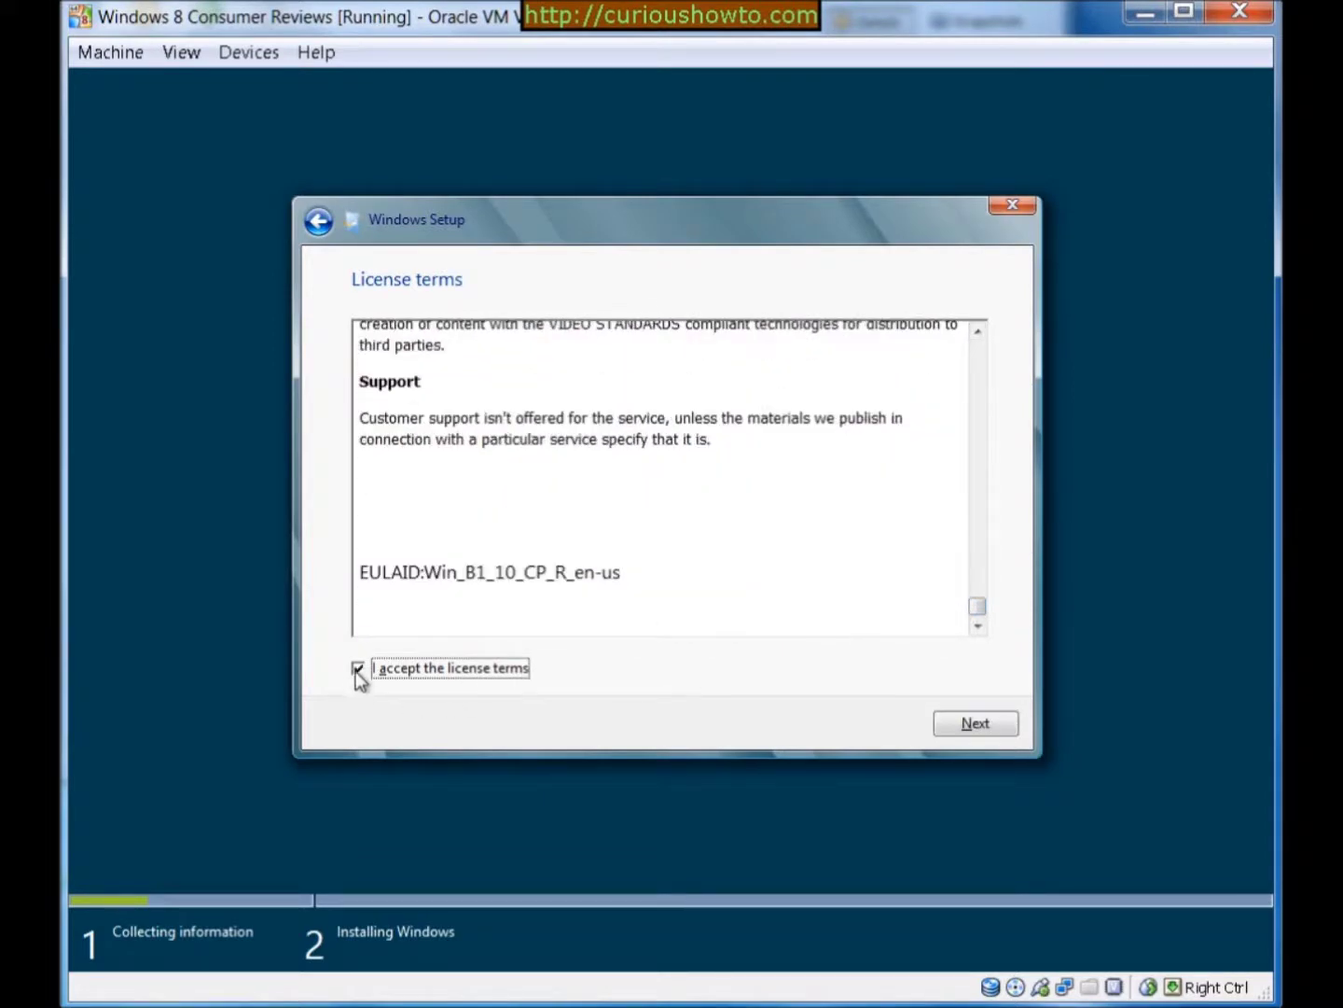
Choose a custom install and create a 25600 MB partition on Drive 0
click(966, 718)
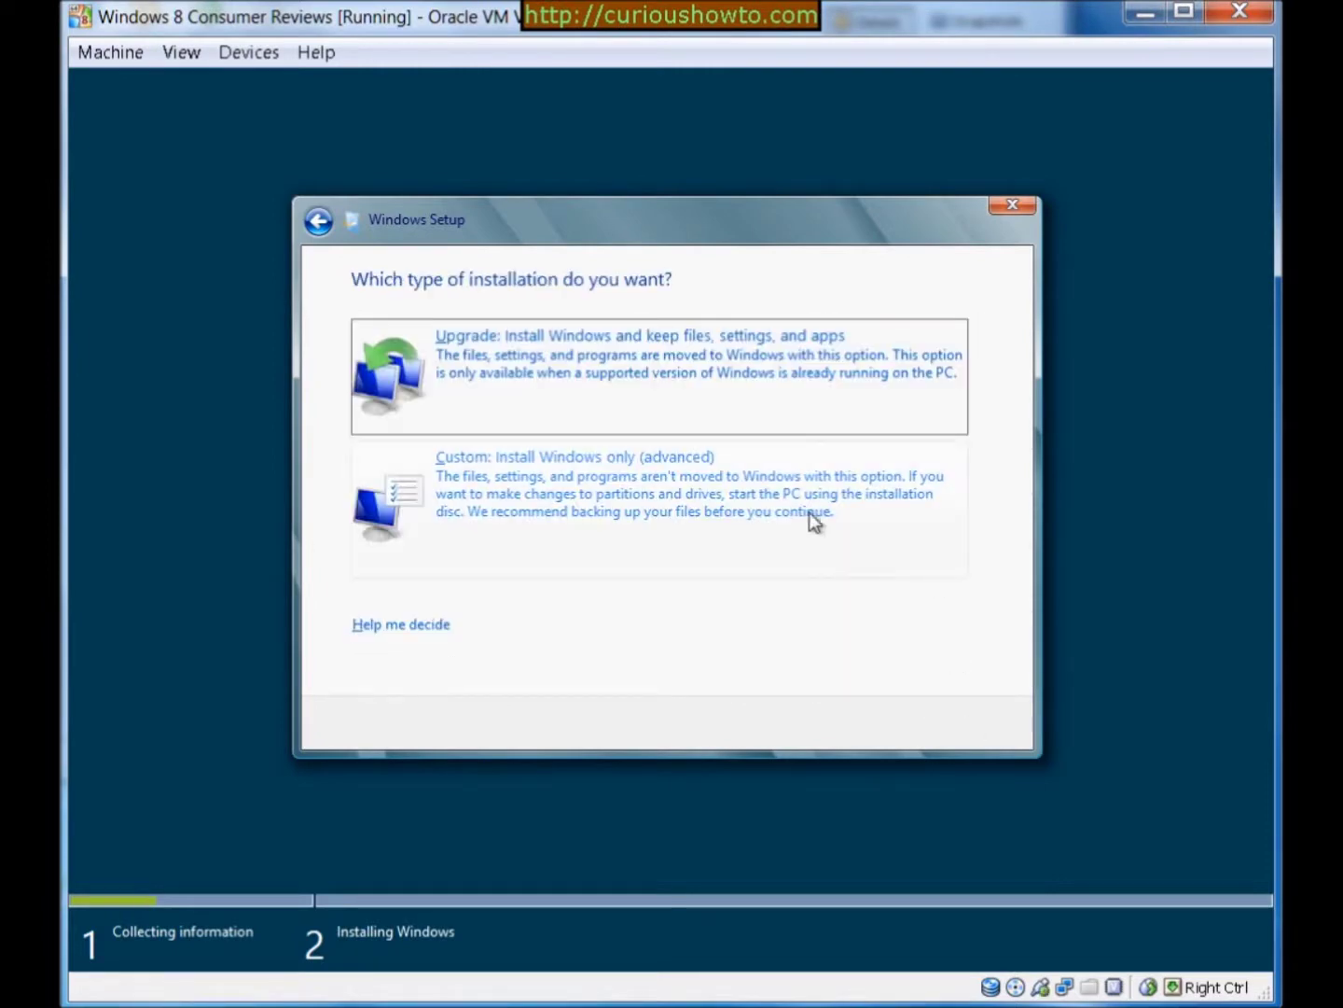
click(698, 502)
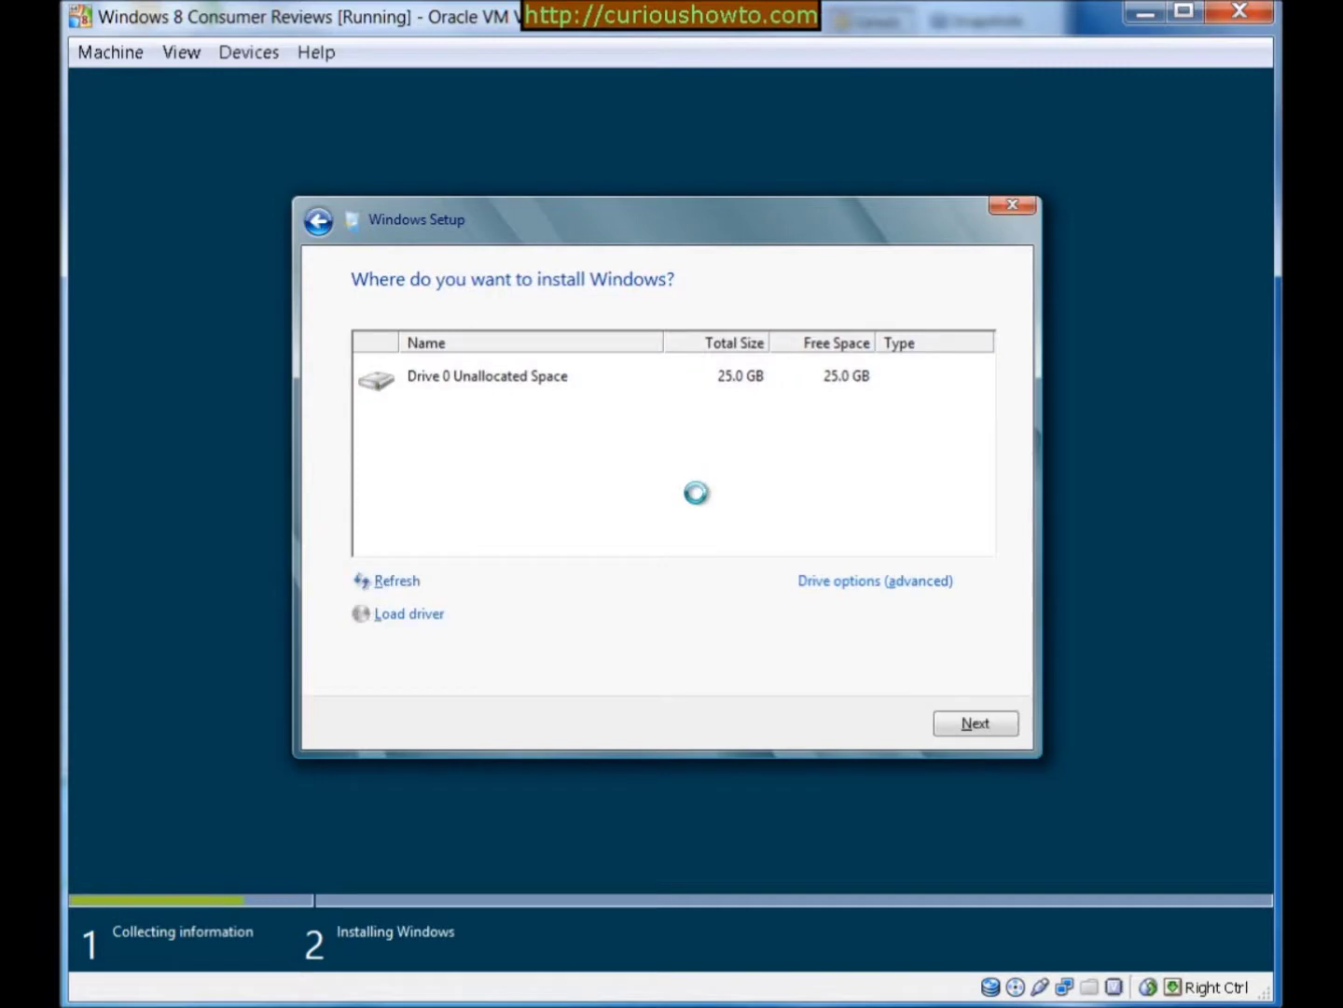
click(824, 585)
click(842, 586)
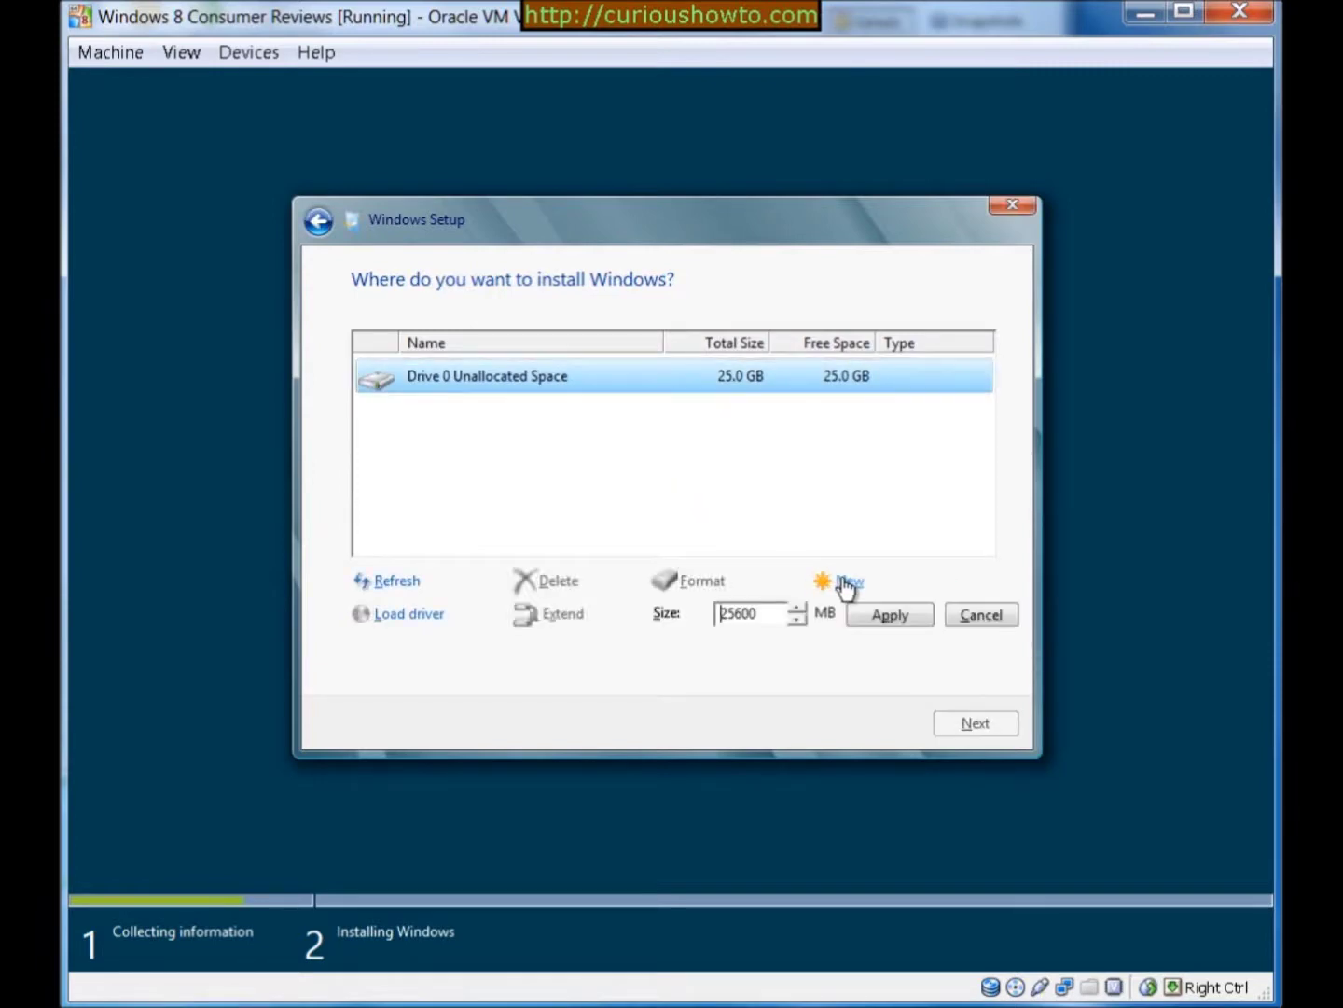
click(888, 625)
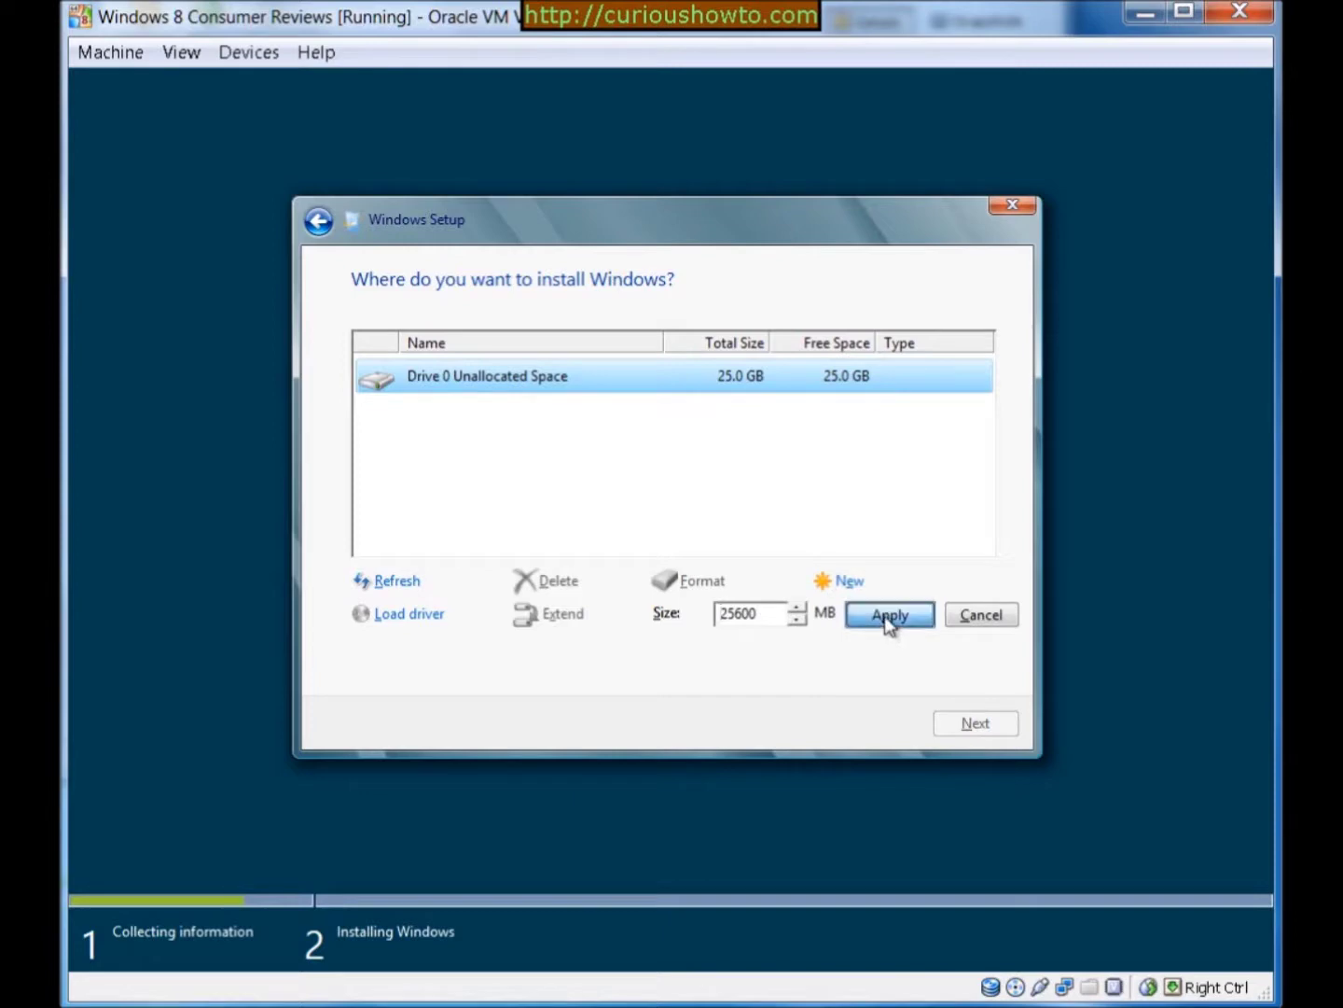
click(840, 617)
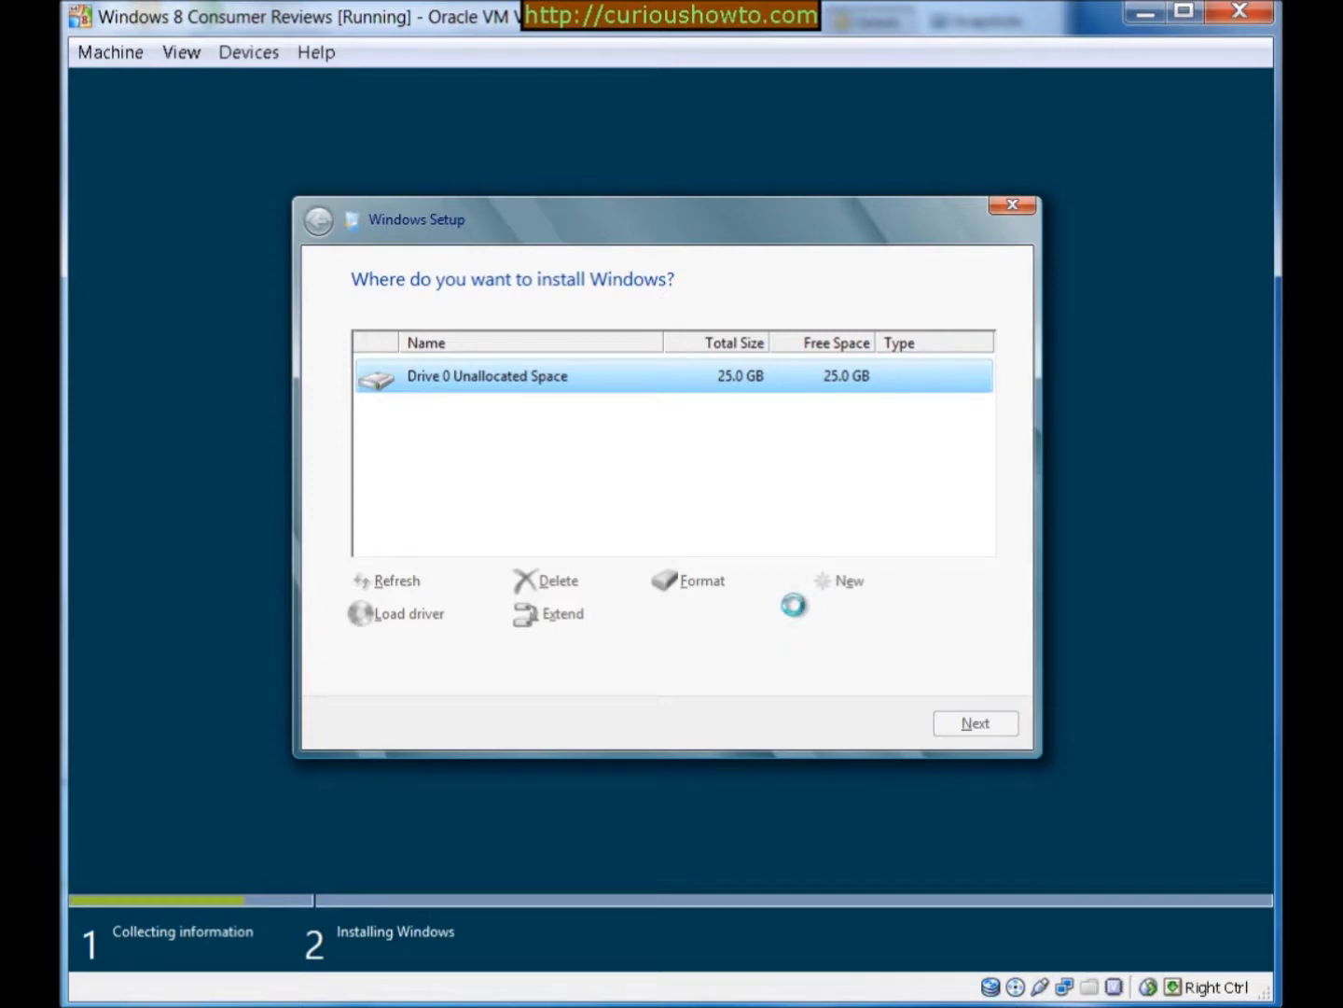
Format Partition 2 and install Windows onto it
click(689, 585)
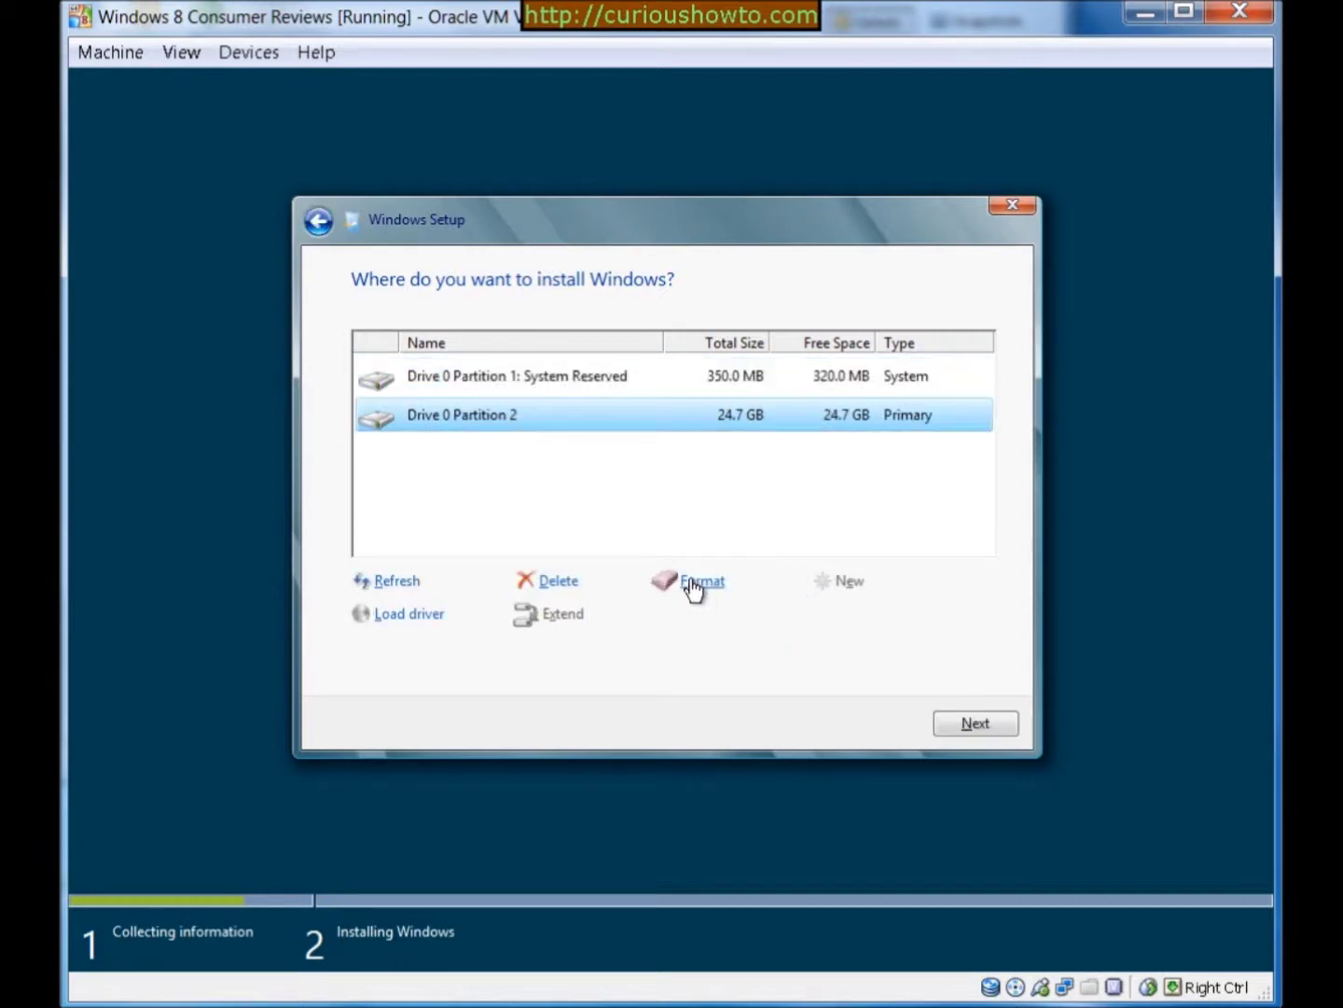
click(814, 622)
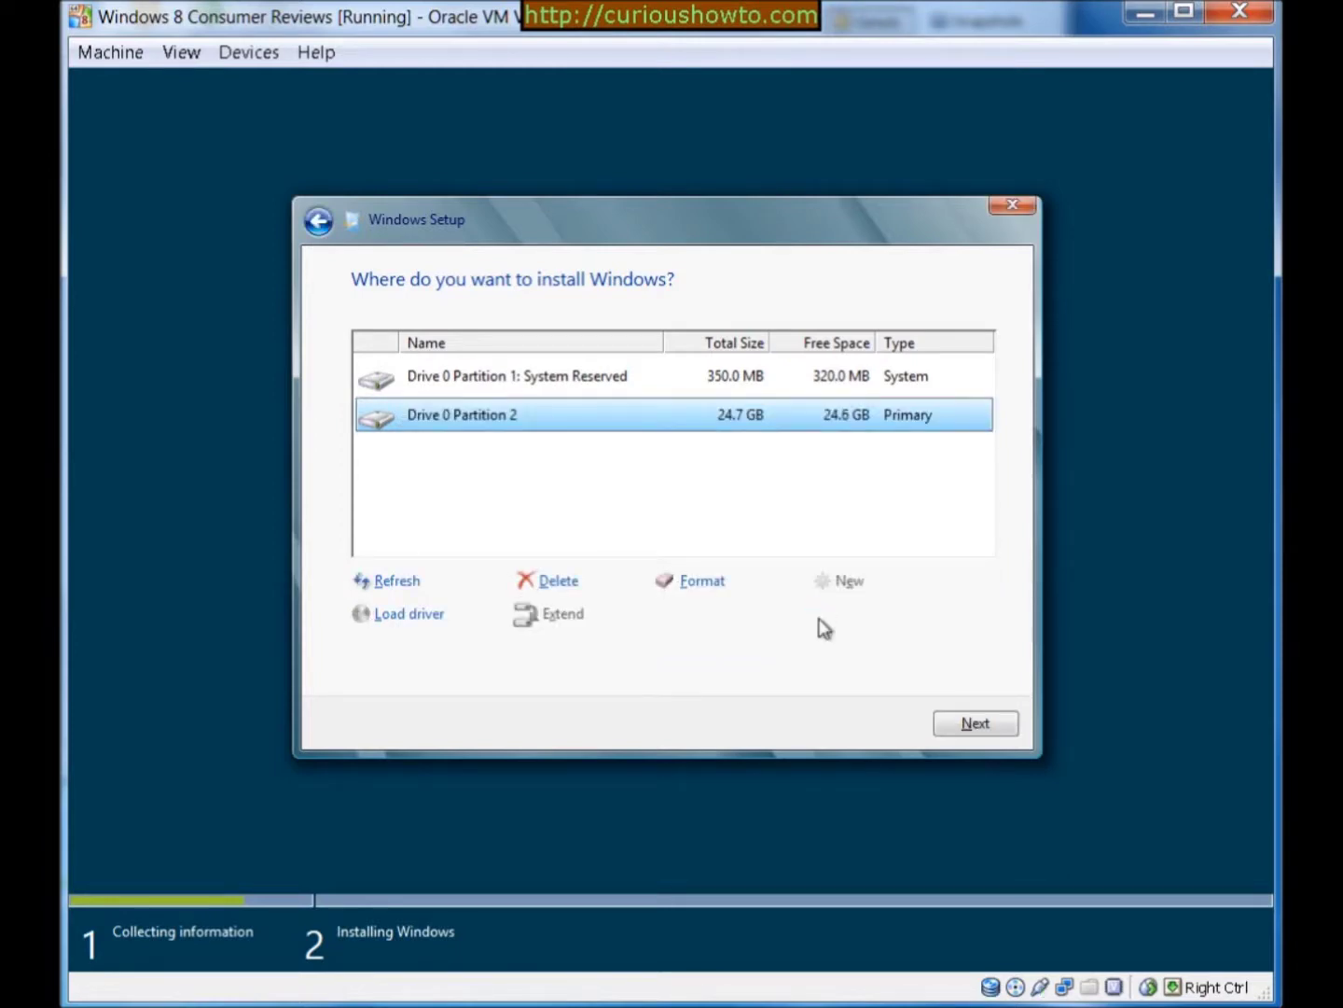
click(970, 725)
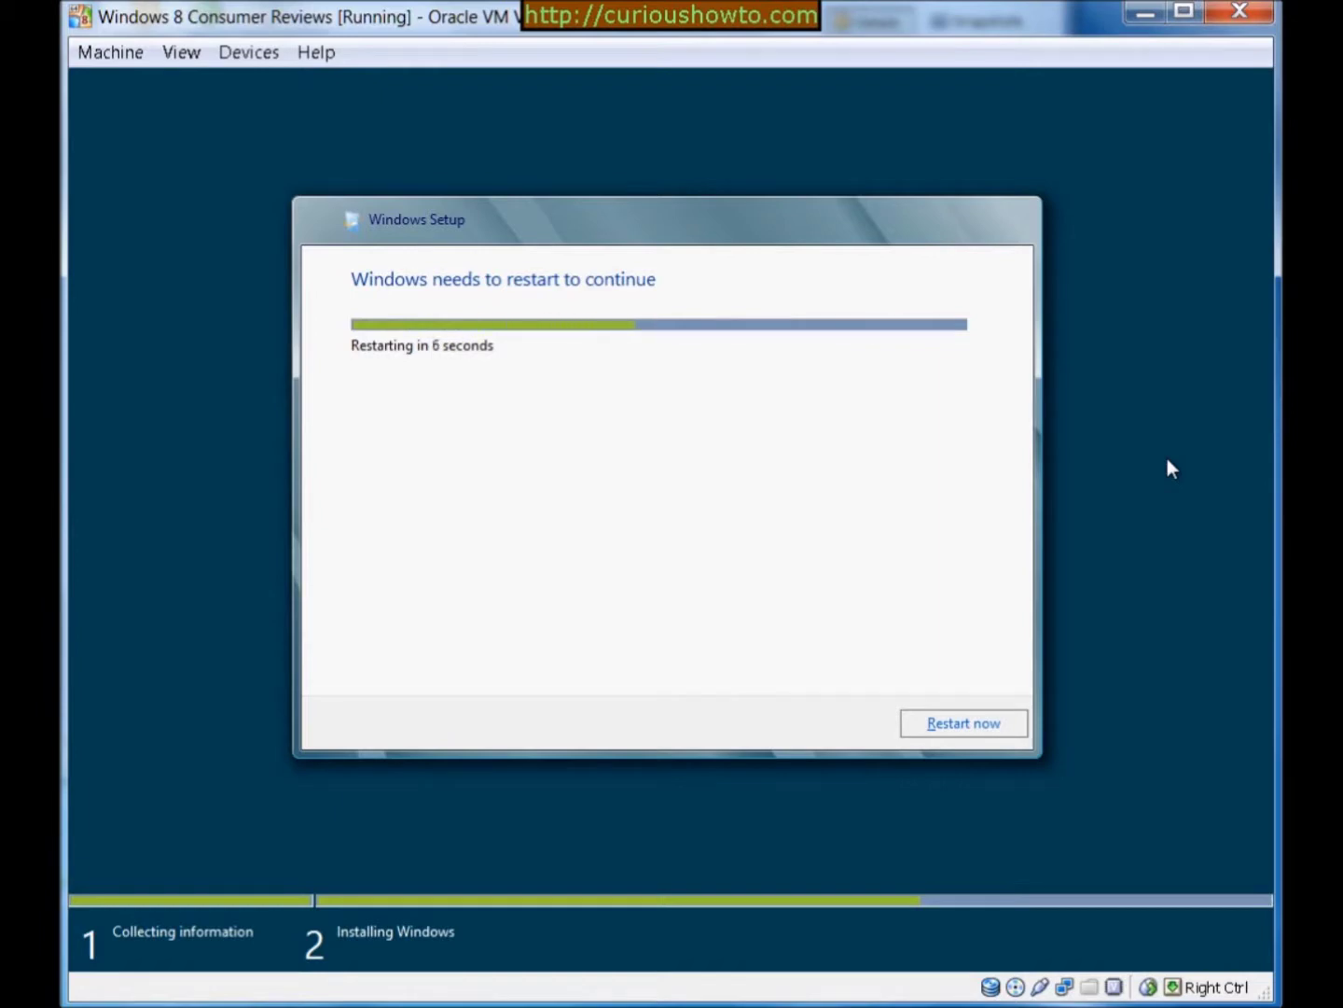
Restart the VM immediately and let it boot to the Personalize screen
click(991, 727)
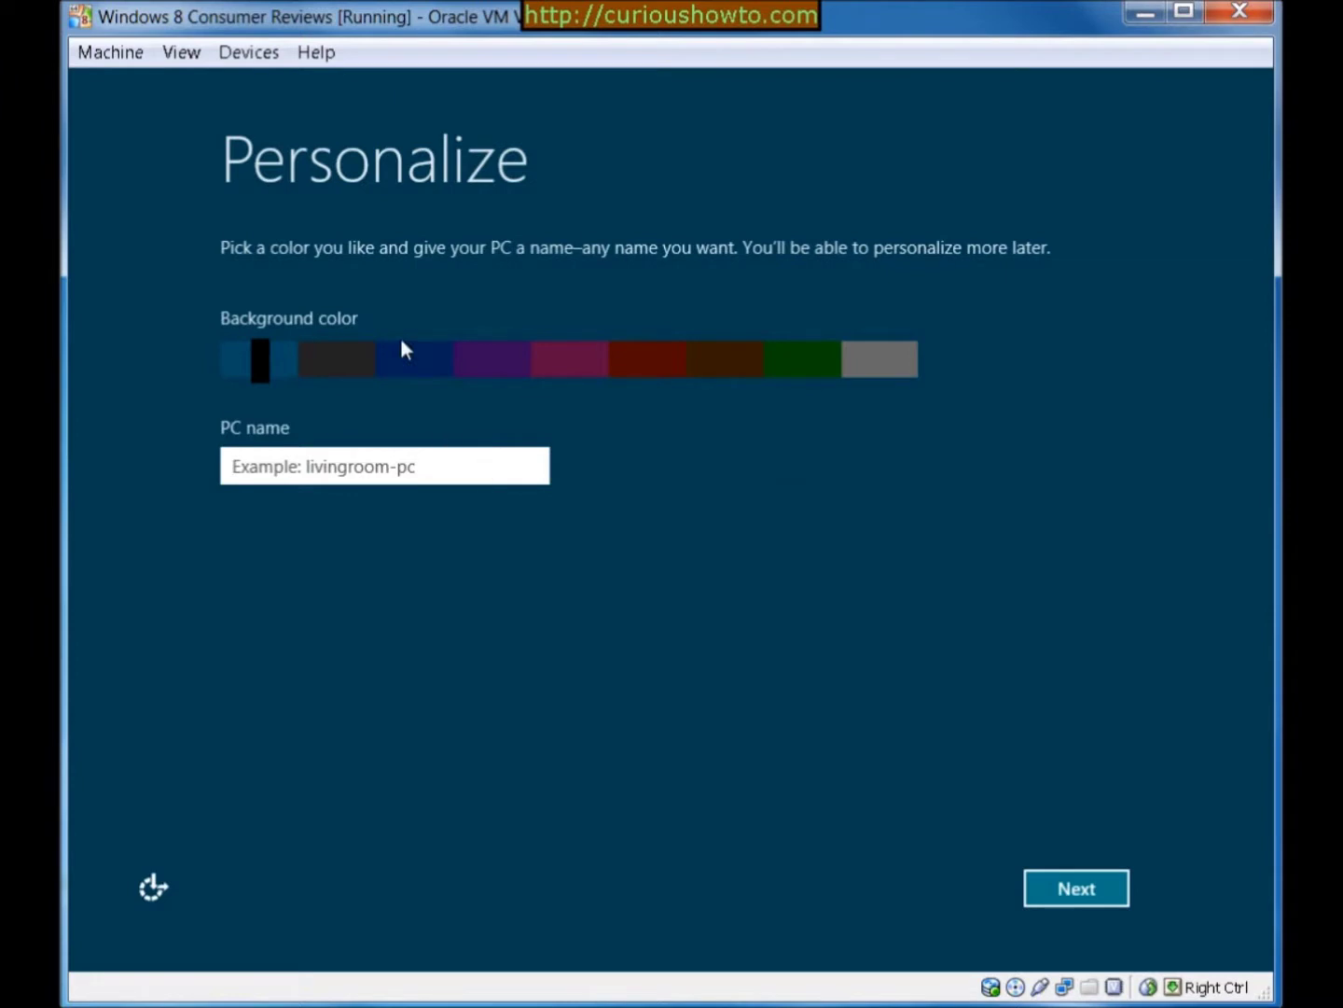
Name the PC 'VUPC' and continue to the Settings page
text(v)
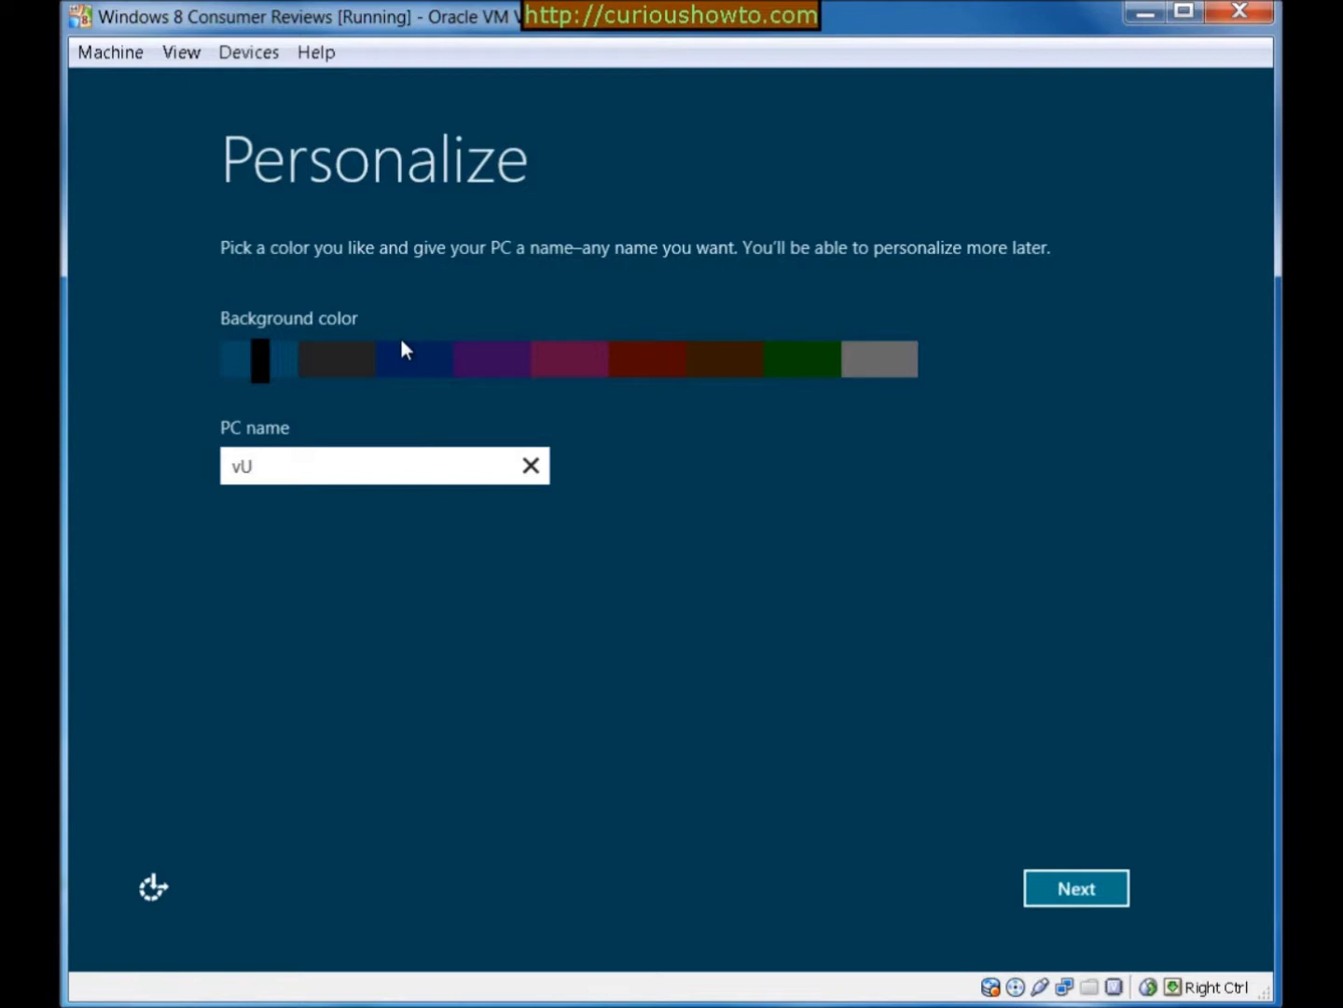
key(BackSpace)
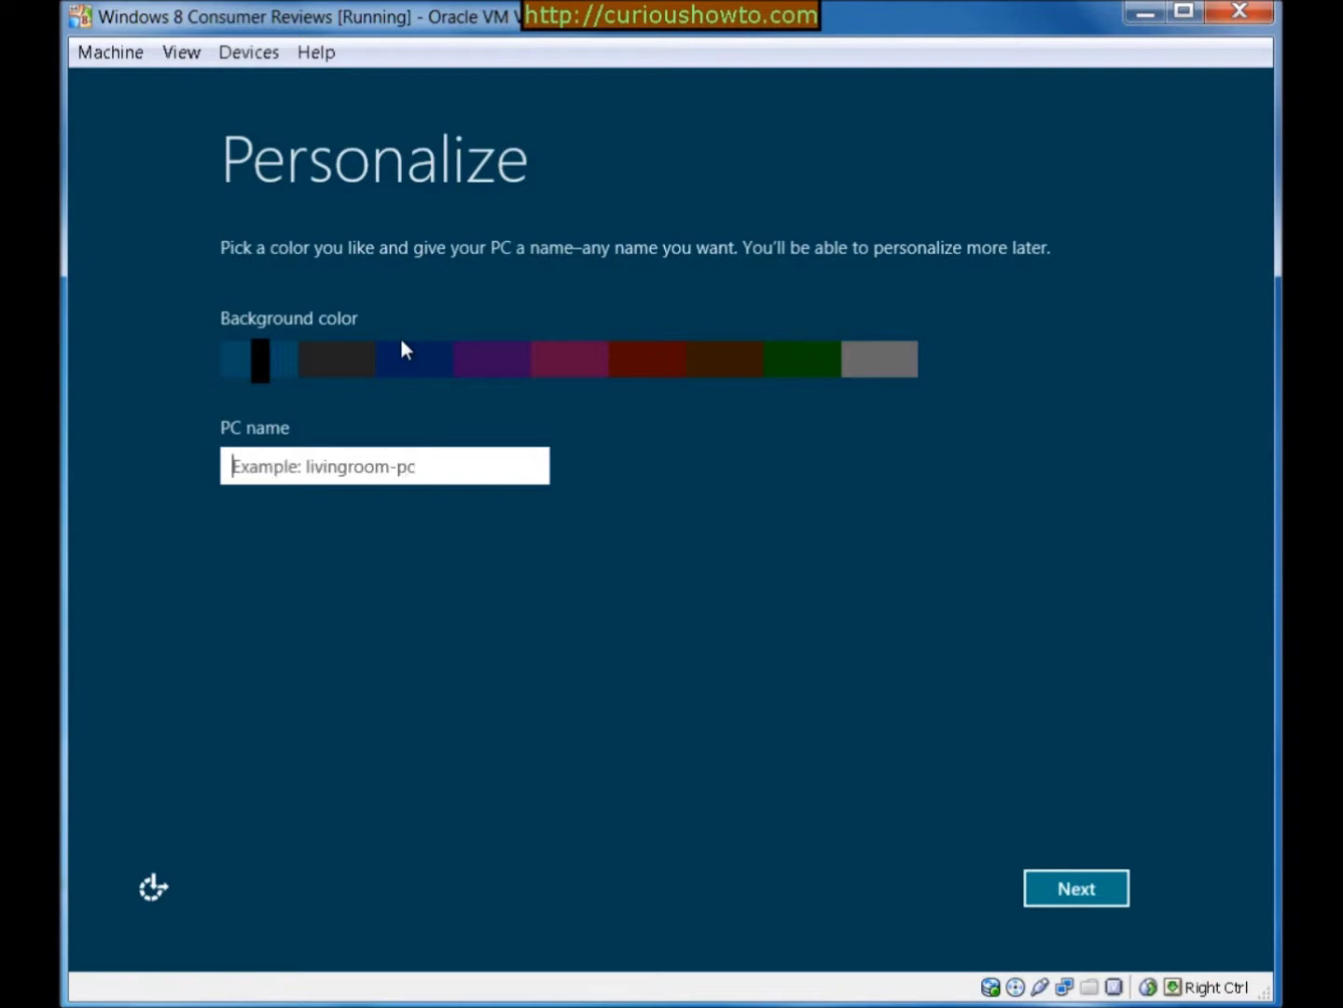
text(VU)
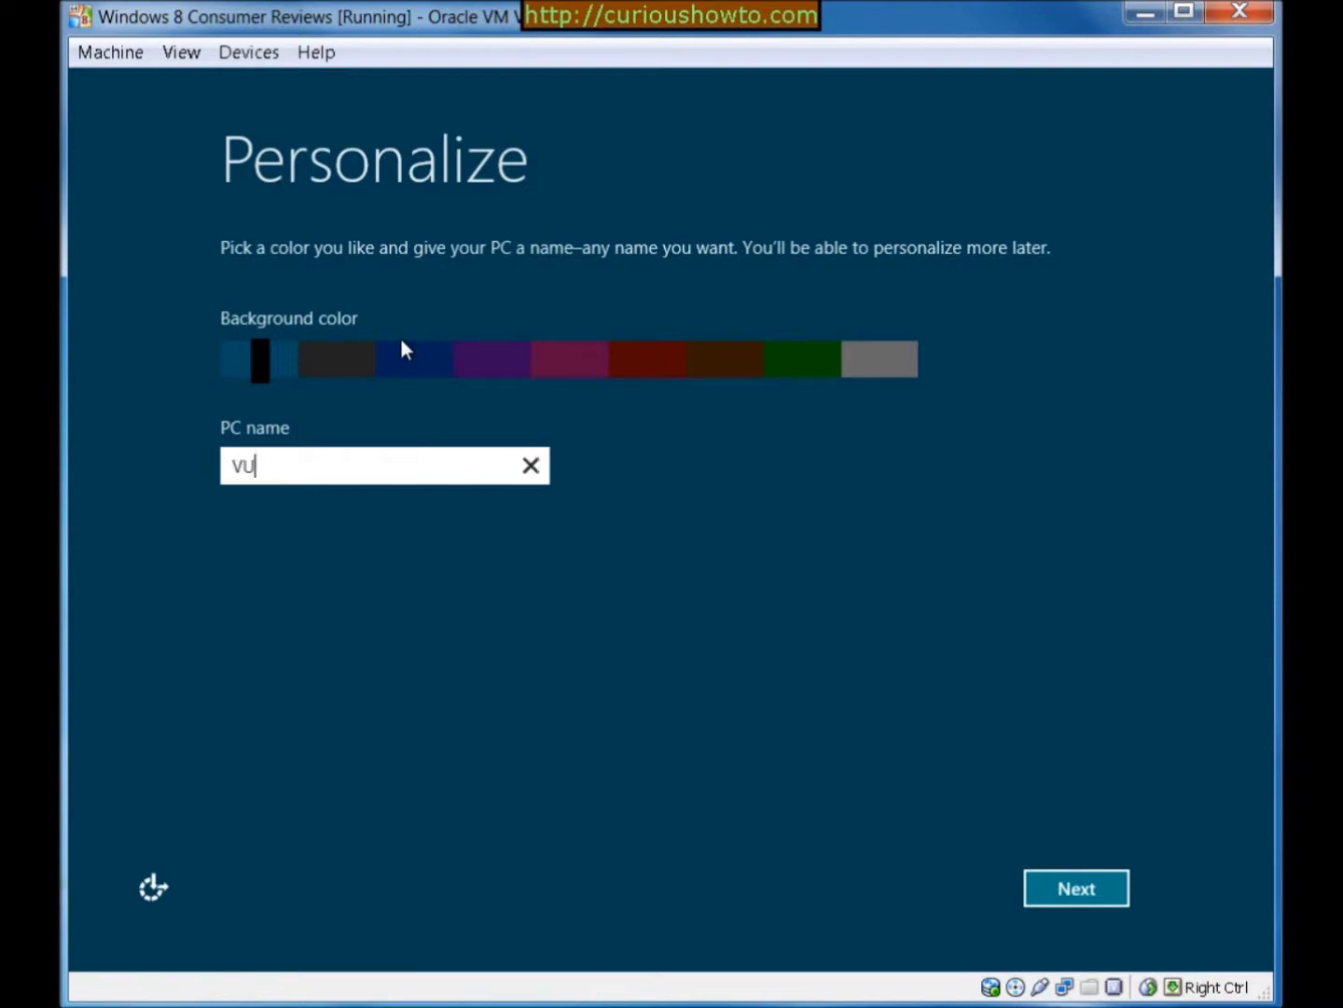
text(PC)
click(1065, 895)
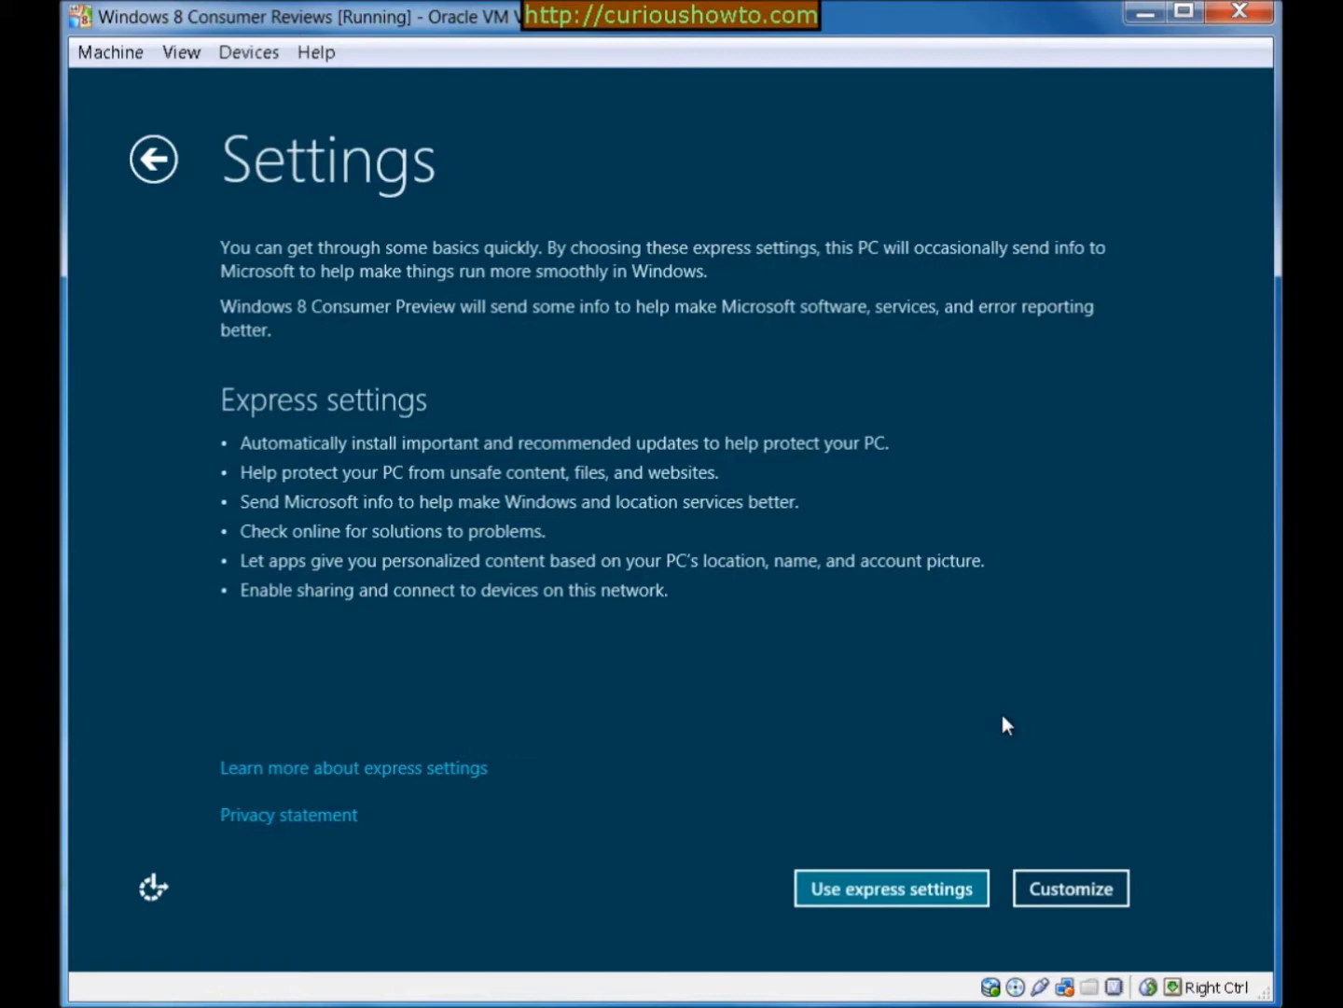
Use express settings and submit the Microsoft account details to reach Finish up
click(912, 897)
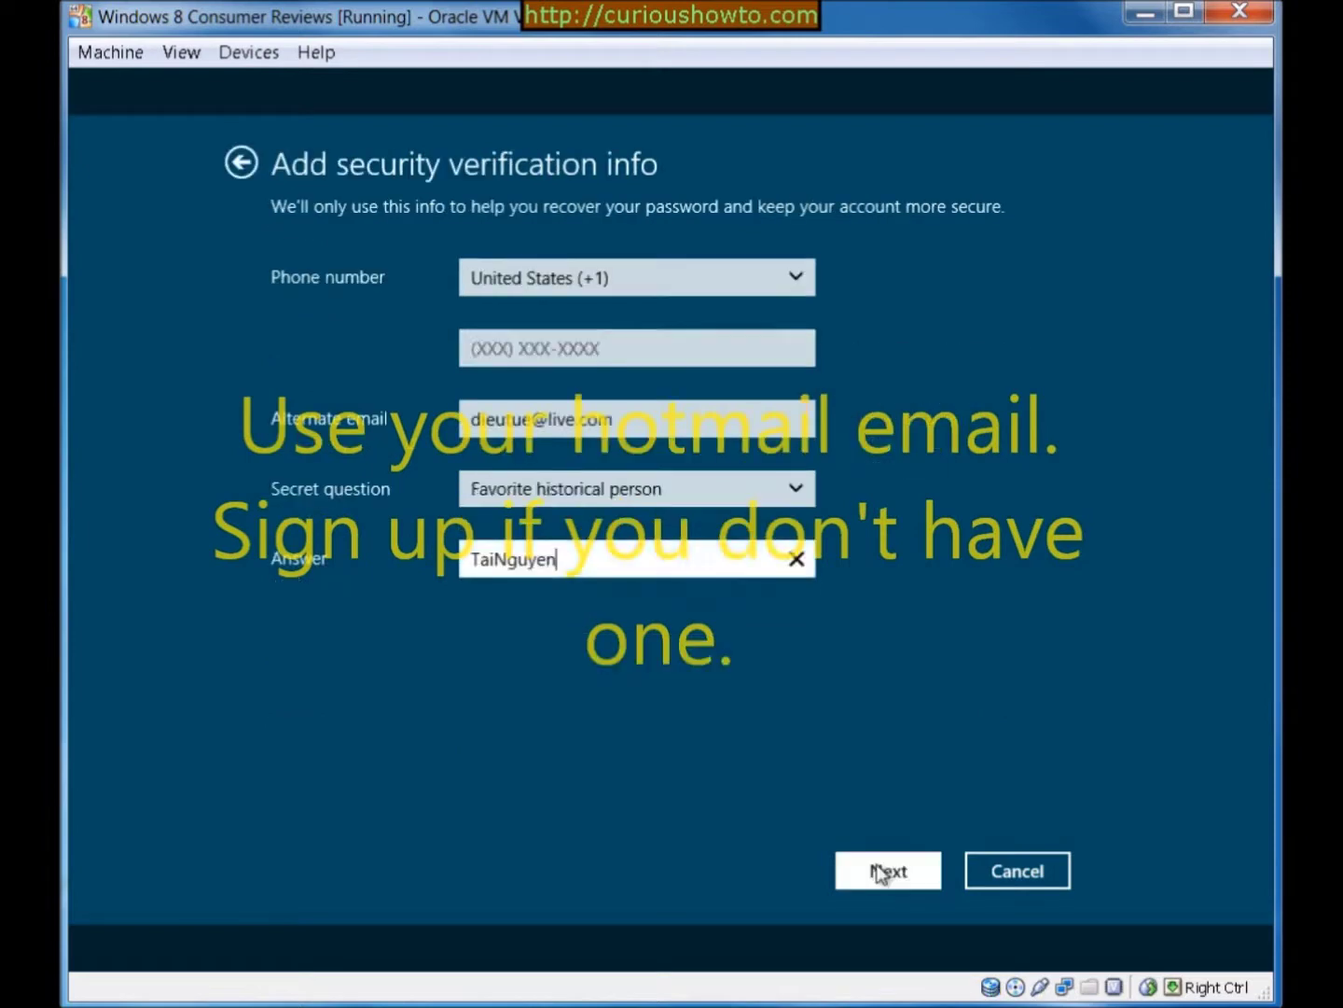
click(882, 869)
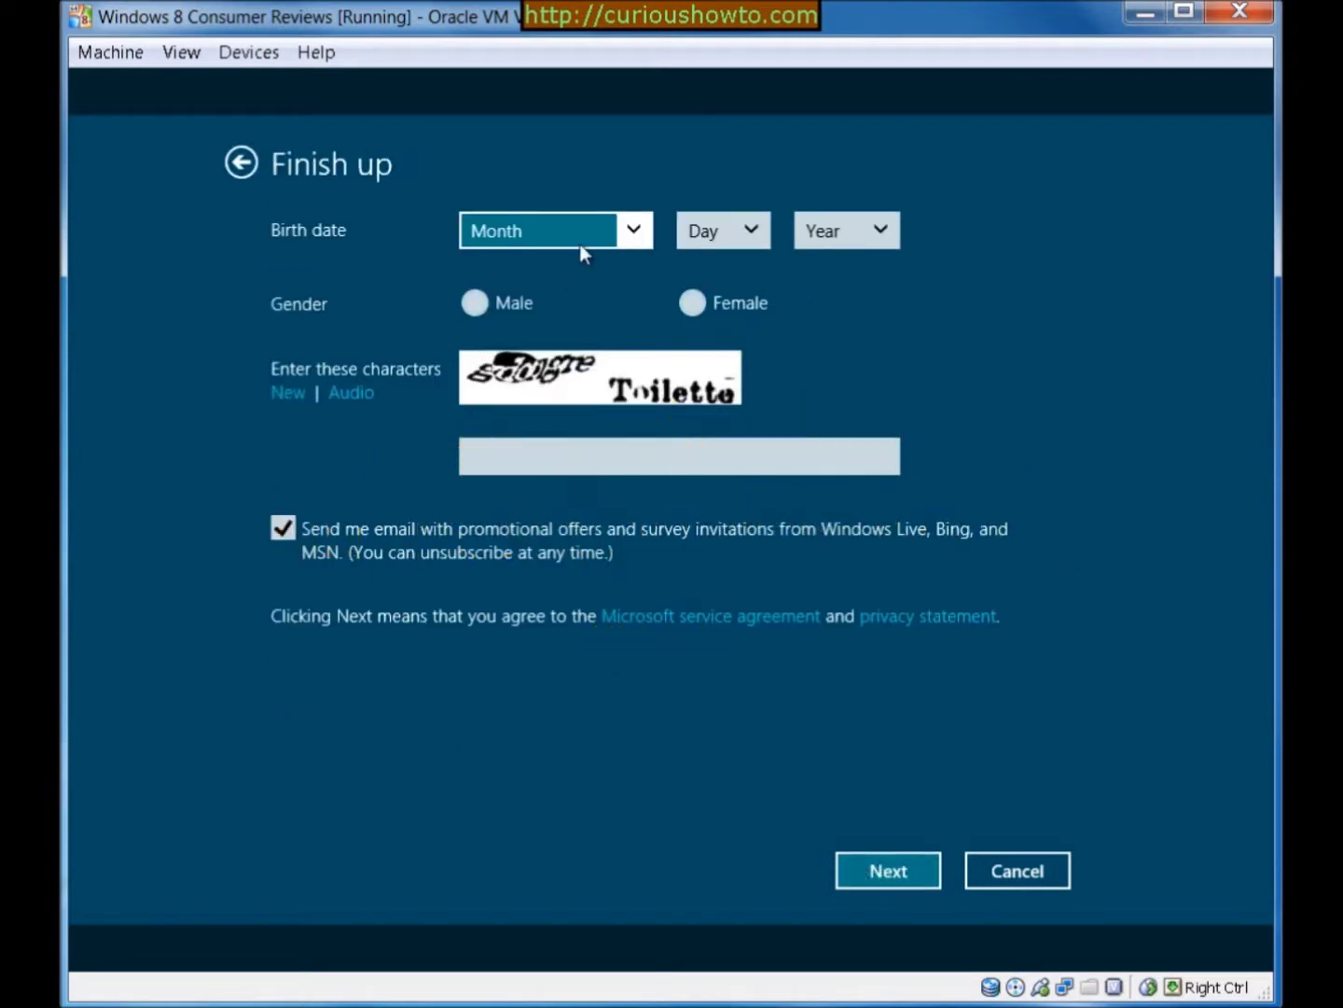
Set the birth date to February 03 1981 and the gender to Male
click(627, 234)
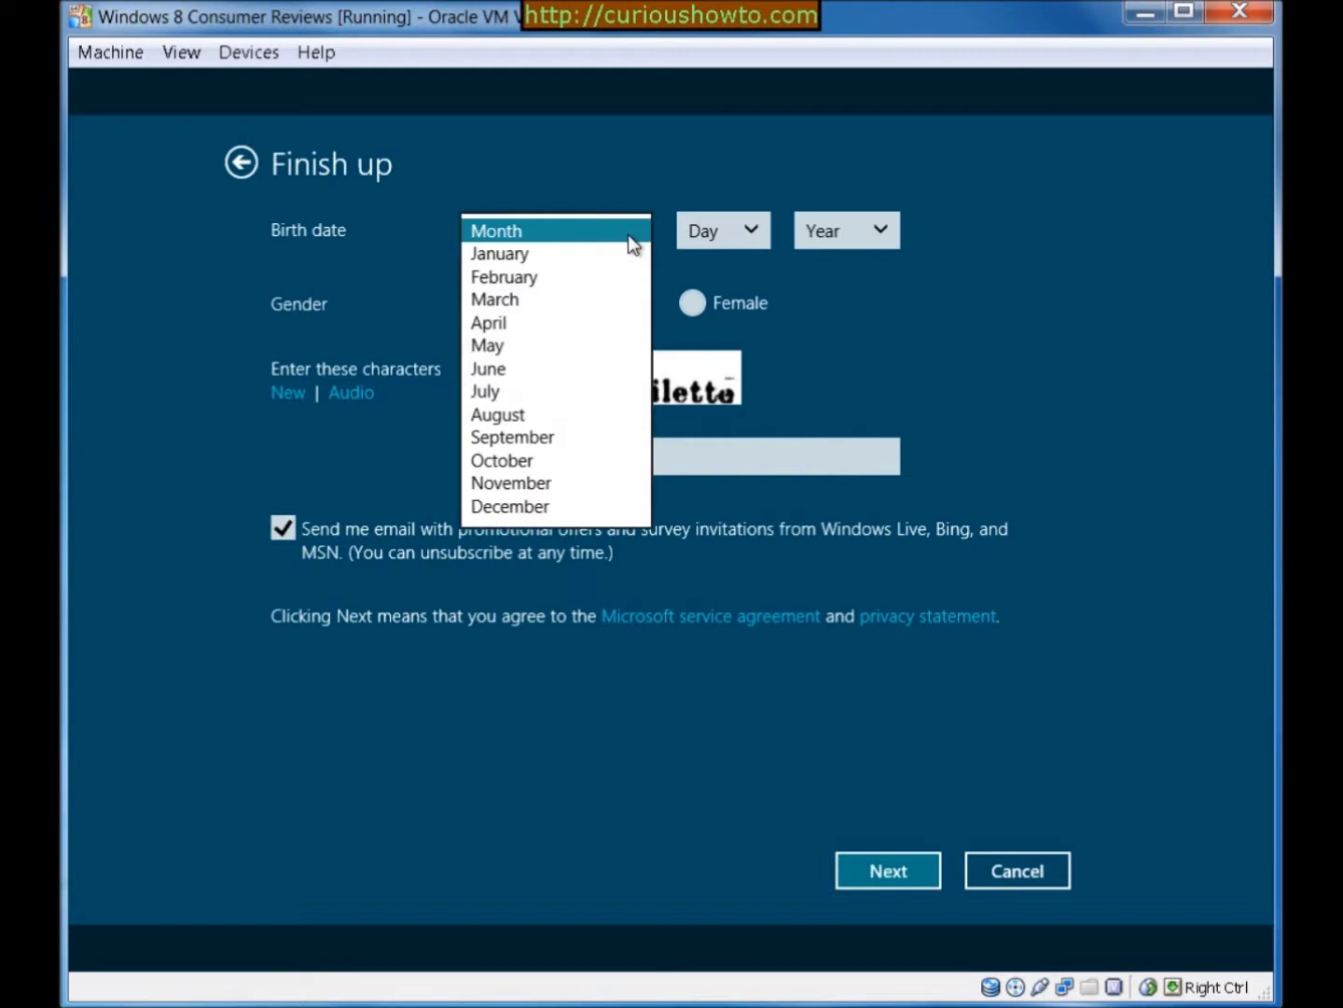
click(601, 282)
click(756, 235)
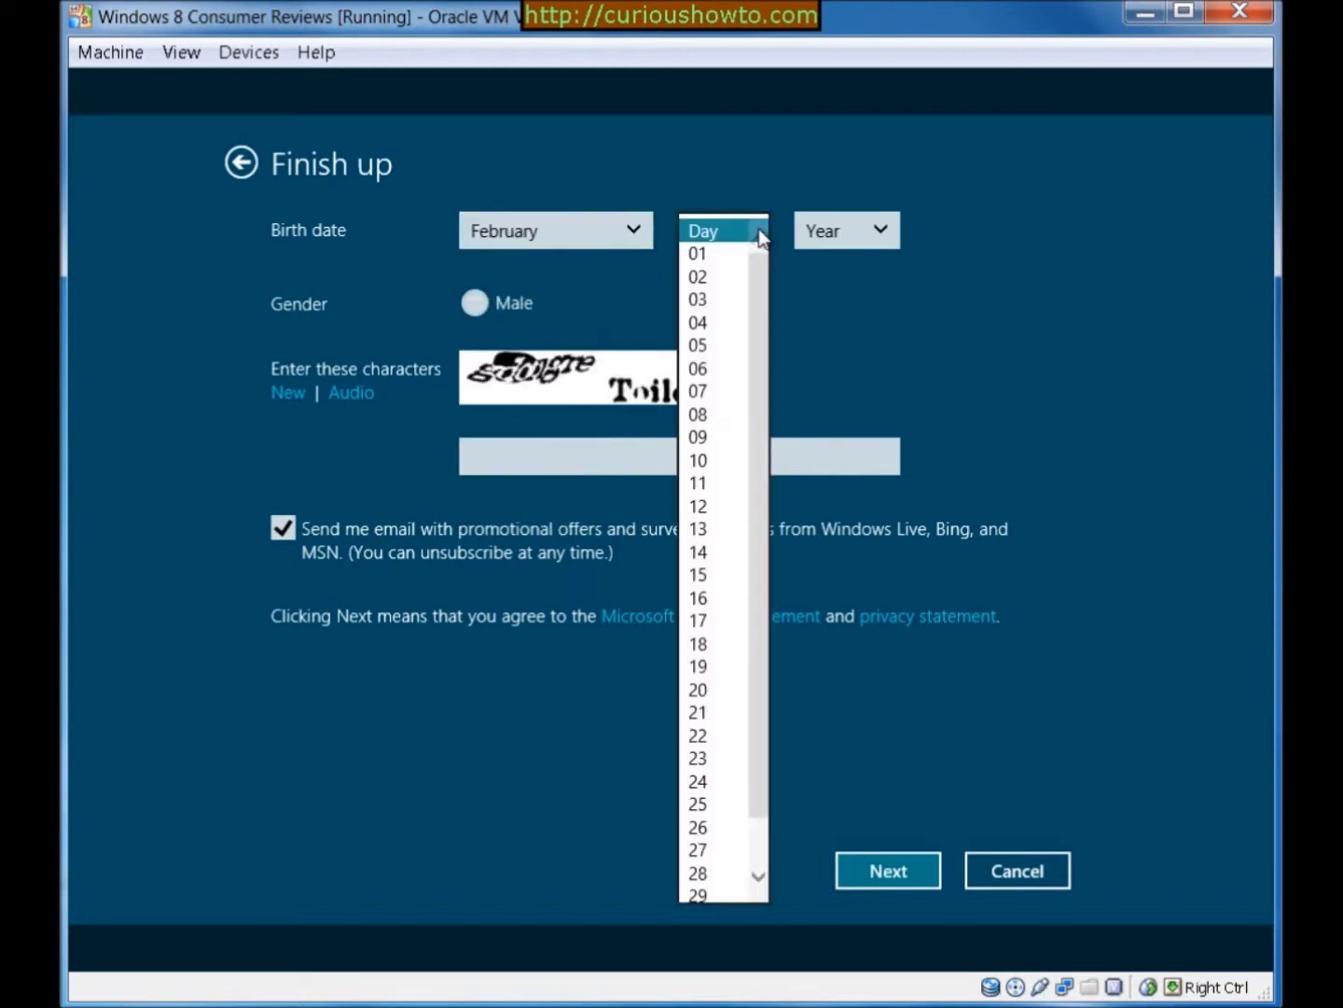
click(715, 309)
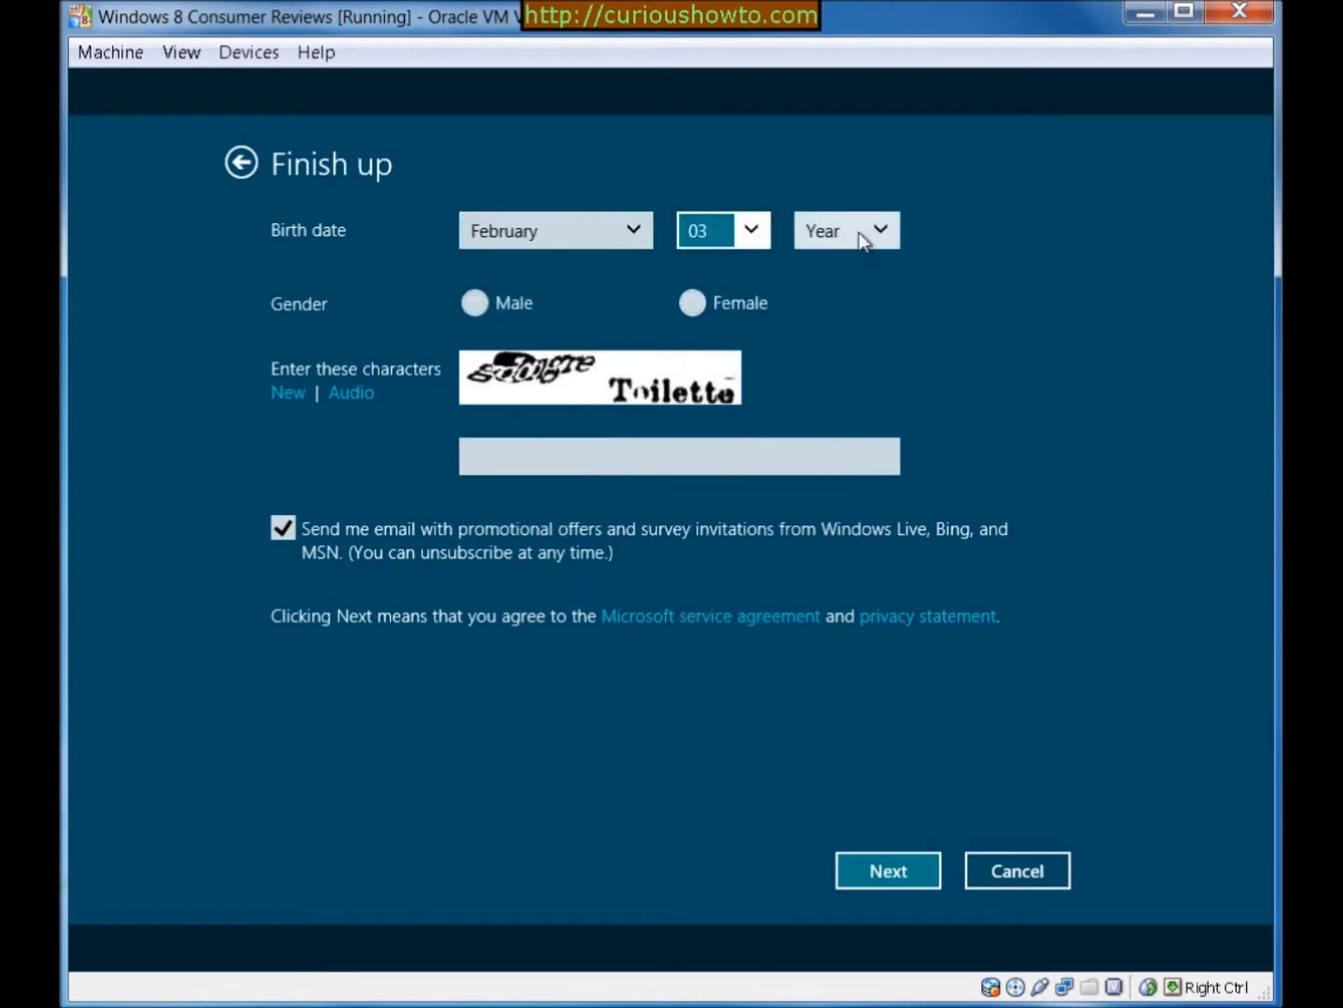
click(884, 237)
drag(892, 322, 870, 504)
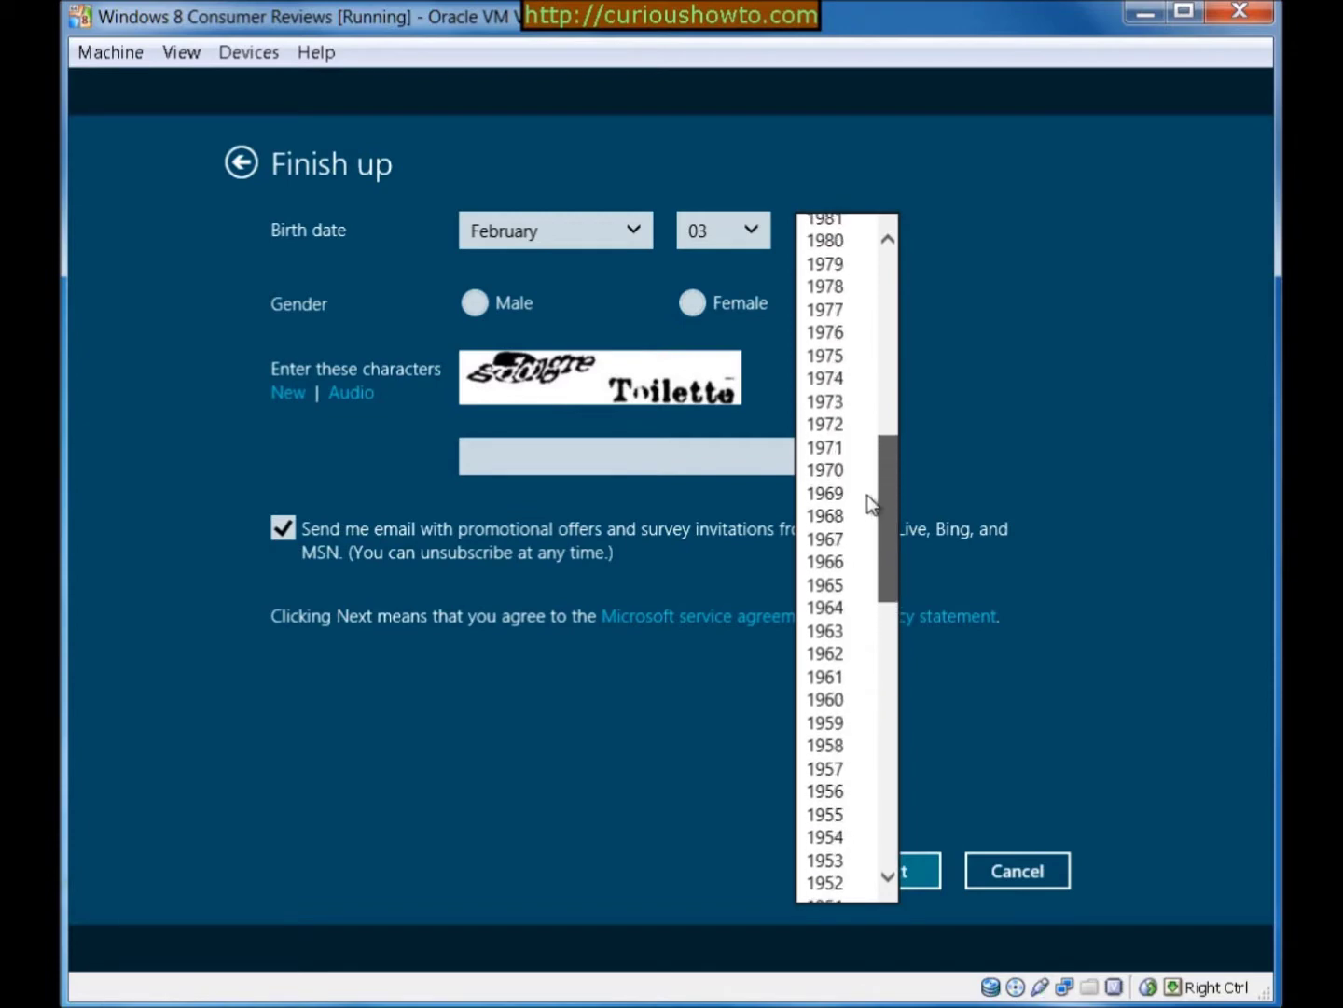
click(821, 220)
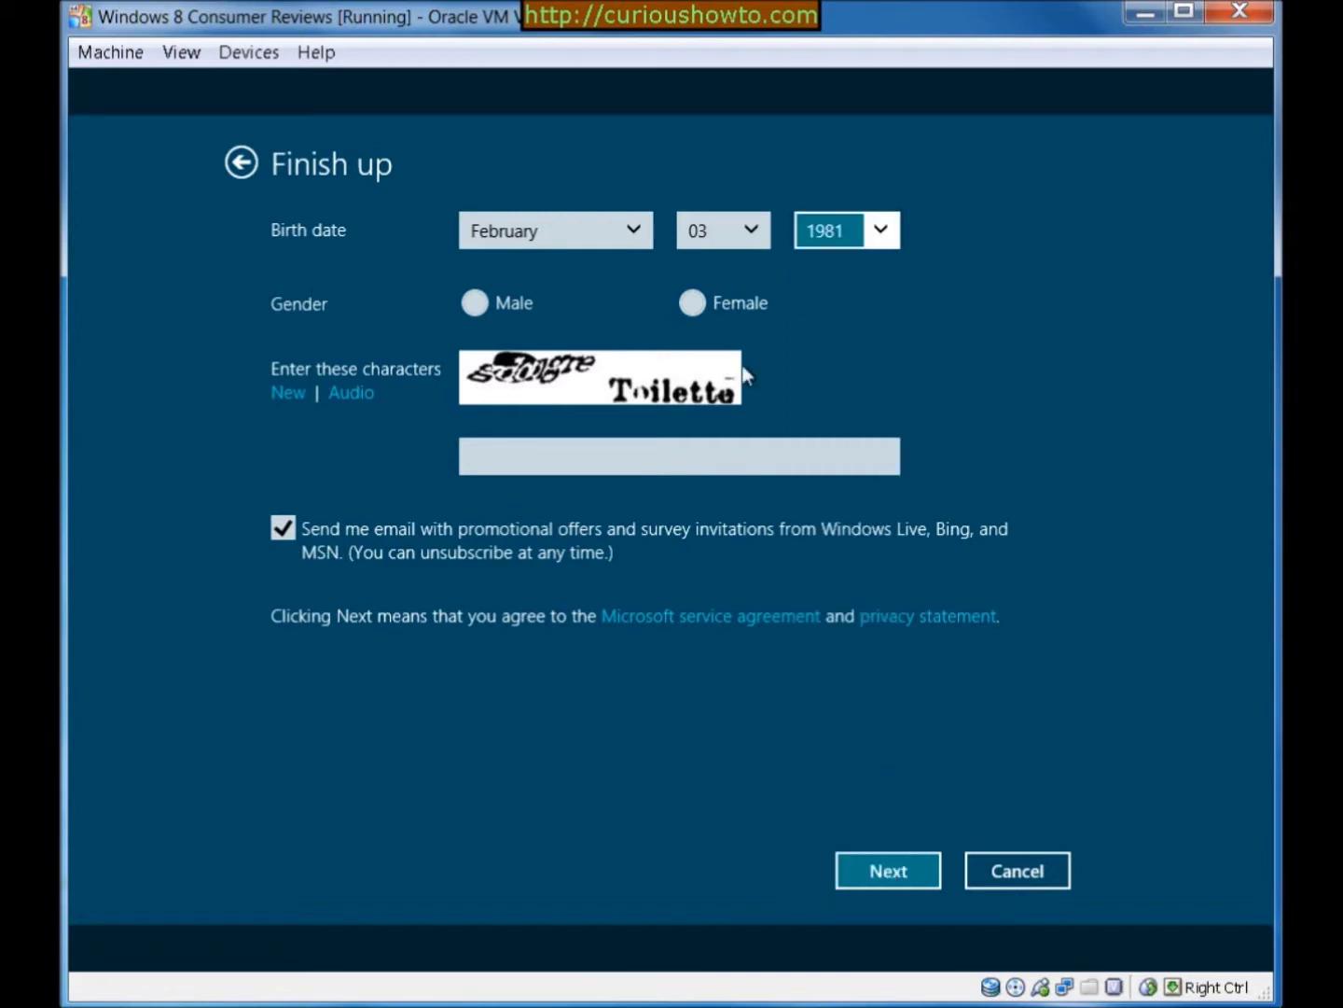
click(476, 306)
Enter the verification characters, opt out of promotional emails, and submit the Finish up page
click(504, 461)
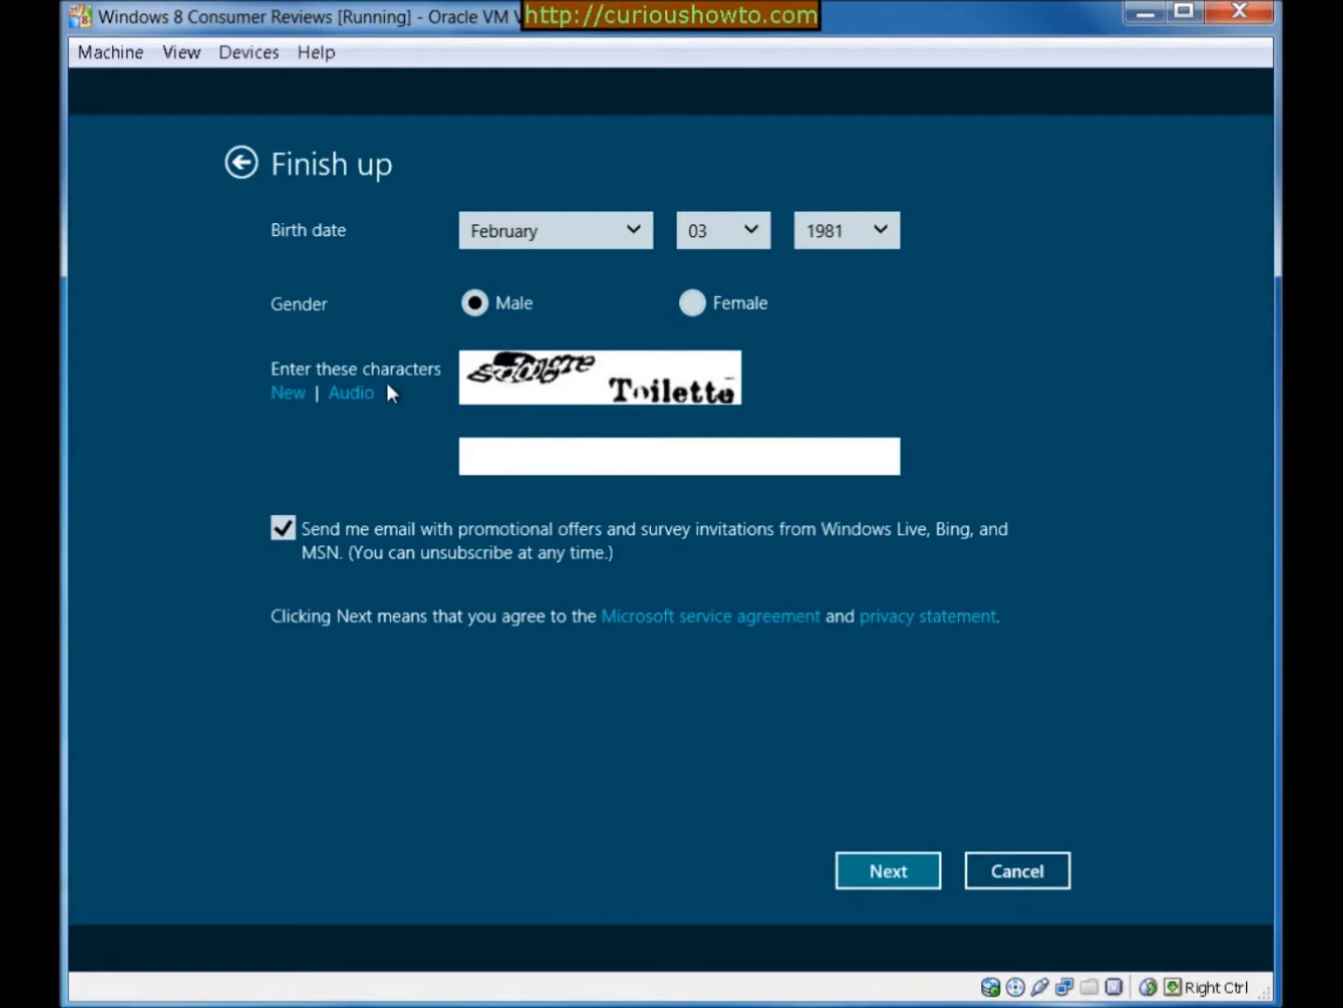
text(g)
text(dongre Toilette)
click(282, 528)
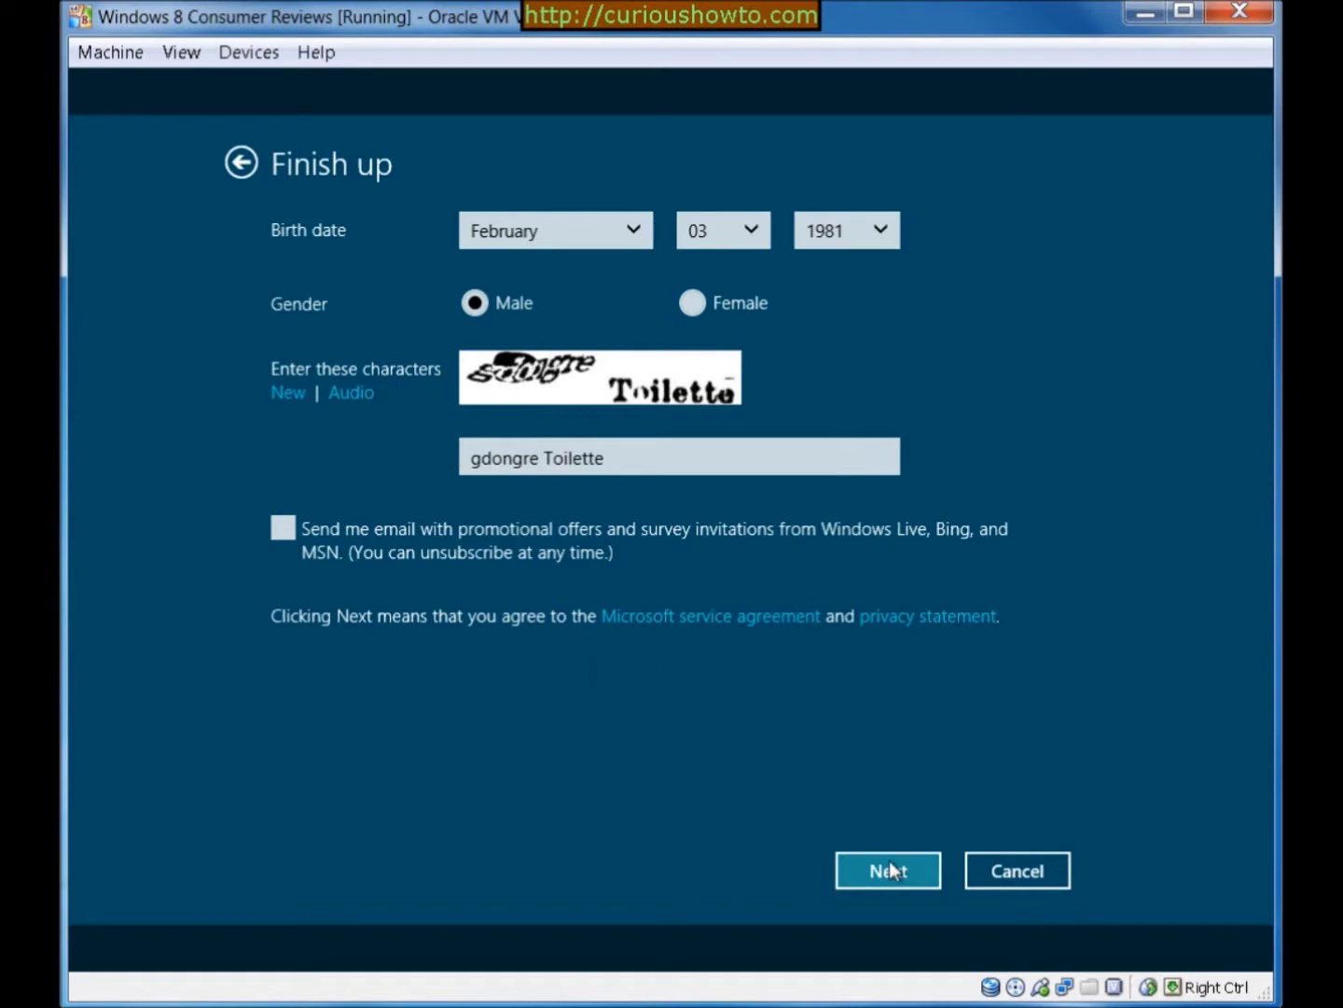
click(886, 873)
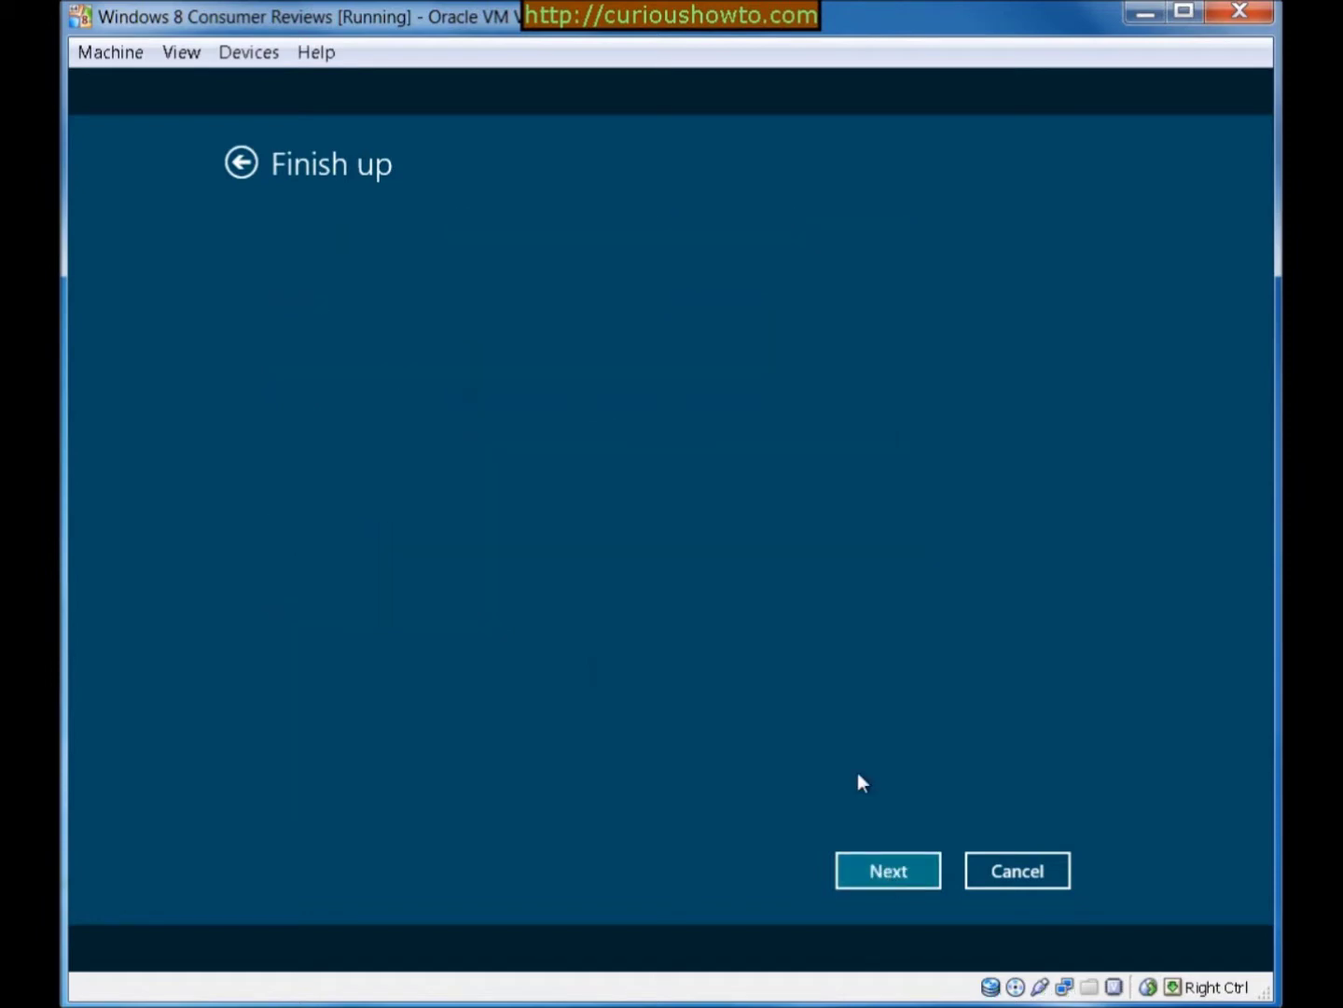